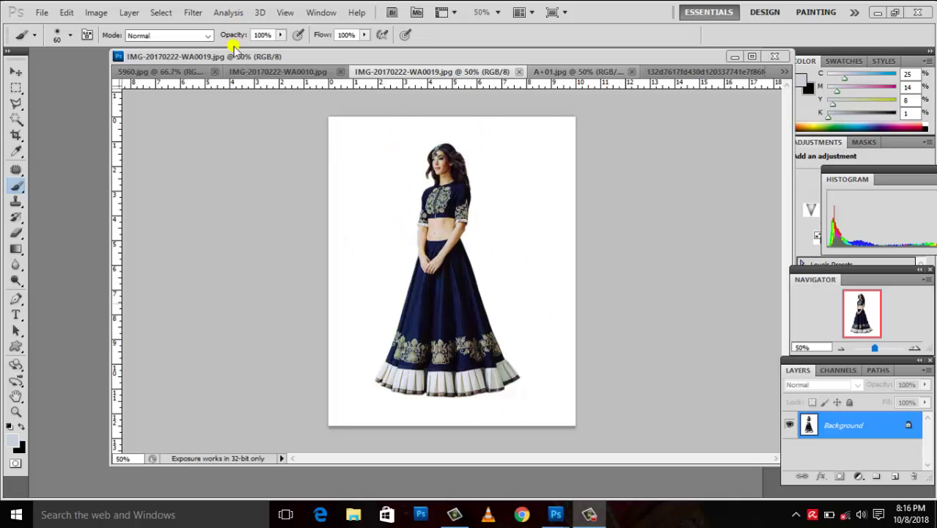
pyautogui.click(250, 73)
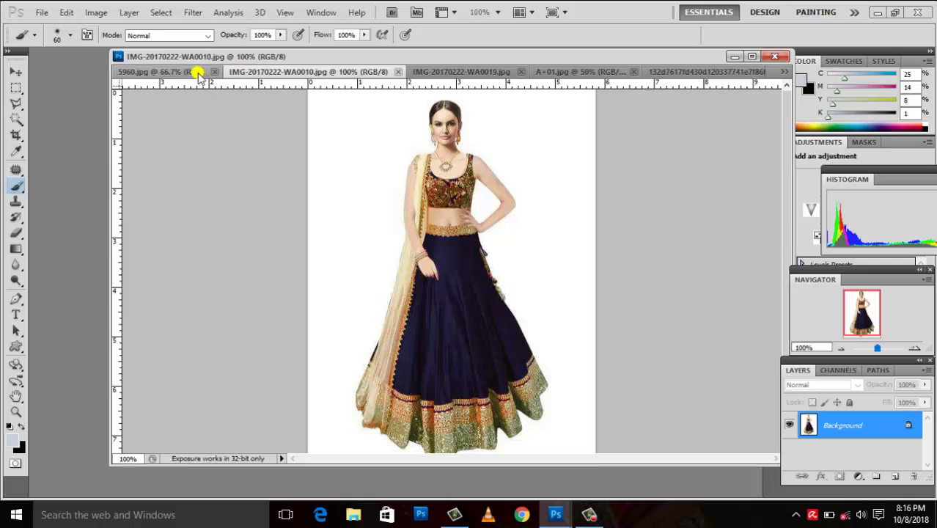
pyautogui.click(198, 73)
pyautogui.click(554, 73)
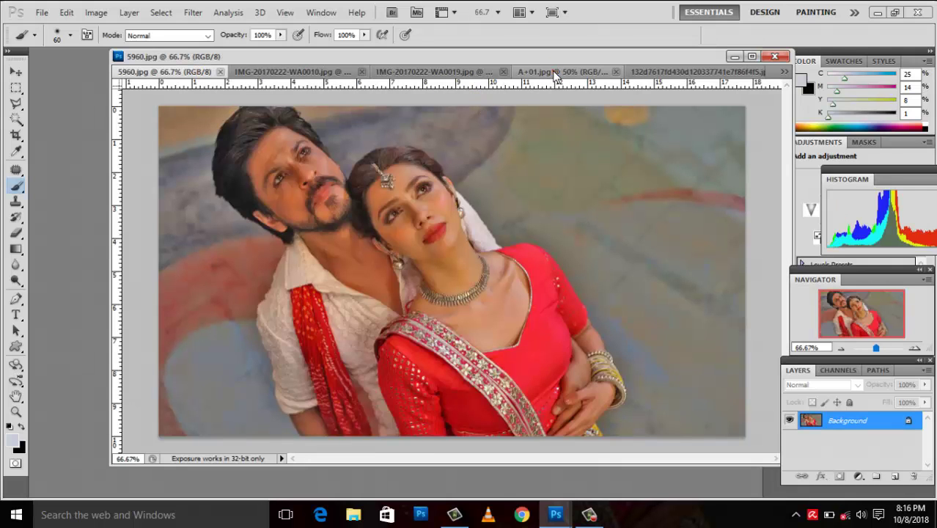
pyautogui.click(637, 72)
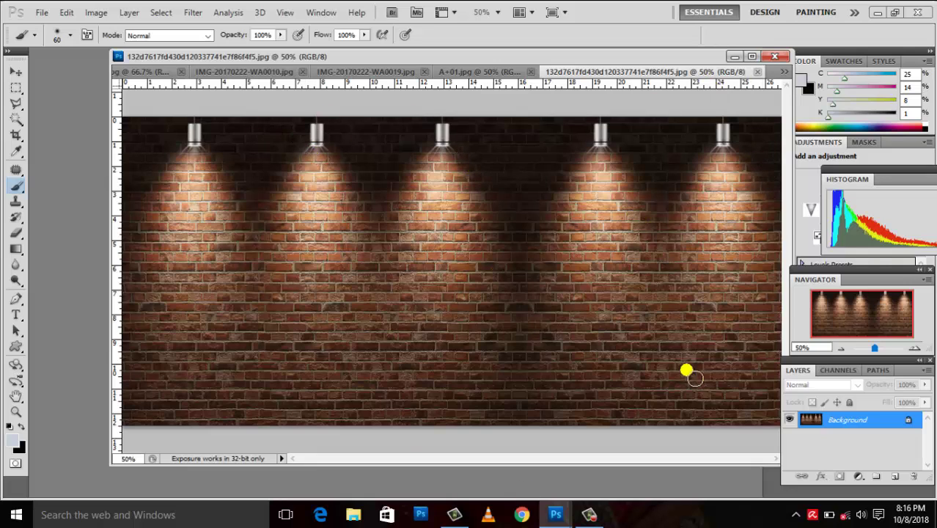
pyautogui.click(451, 71)
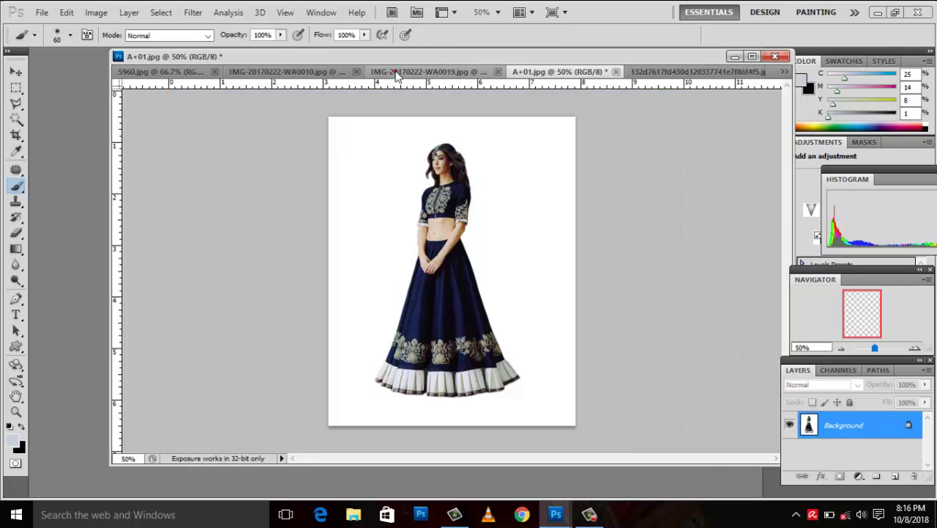
pyautogui.click(396, 73)
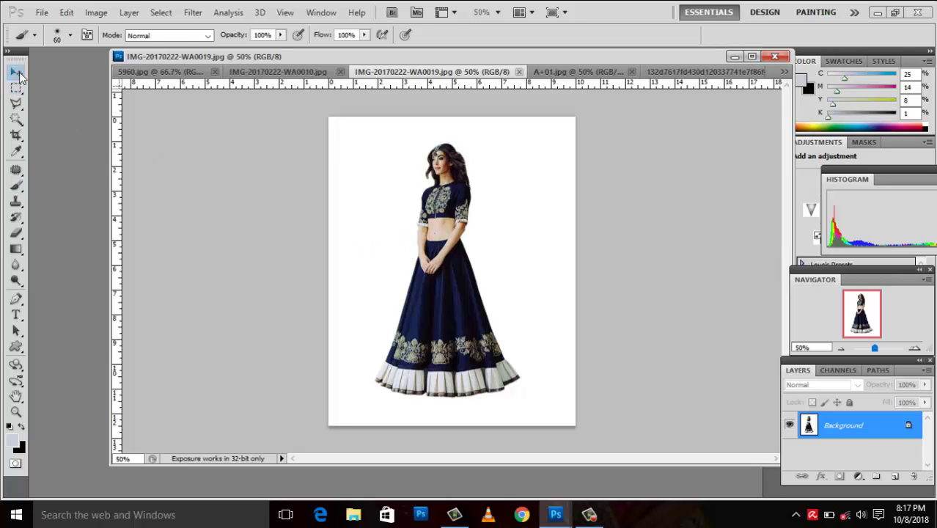
# Step: With the Move tool, drag the WA0019 lehenga photo onto A+01.jpg as Layer 1
pyautogui.click(16, 72)
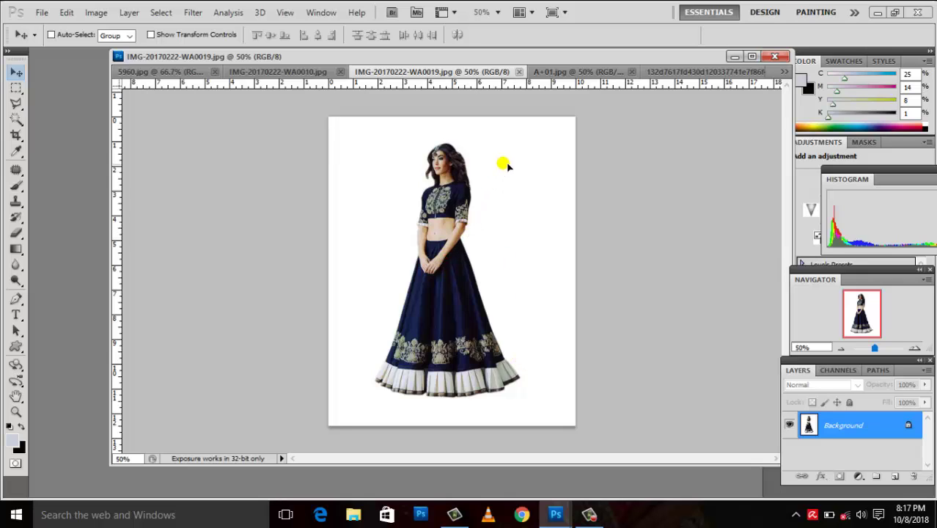
pyautogui.click(557, 71)
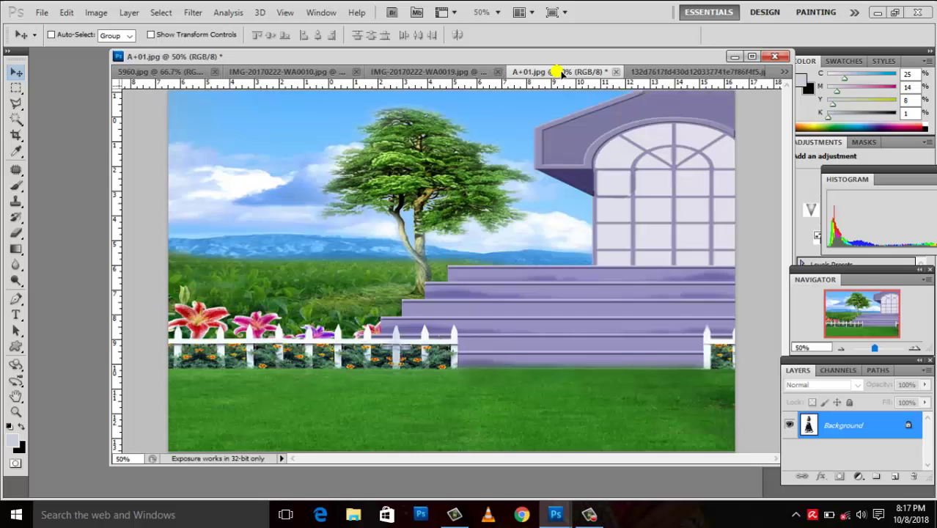
pyautogui.moveTo(487, 261)
pyautogui.mouseDown()
pyautogui.moveTo(458, 279)
pyautogui.moveTo(460, 270)
pyautogui.mouseUp()
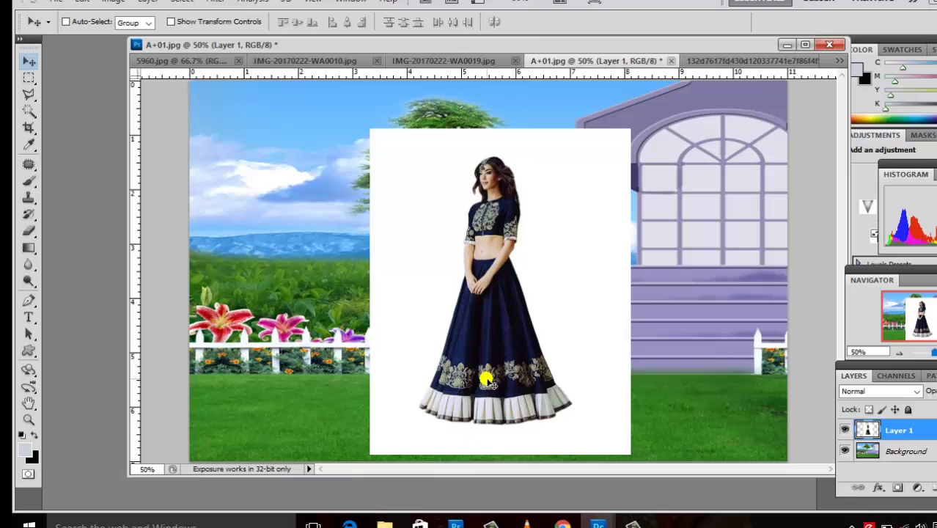
# Step: Nudge Layer 1 slightly right over the garden and open the blend mode list
pyautogui.moveTo(491, 379); pyautogui.dragTo(489, 378)
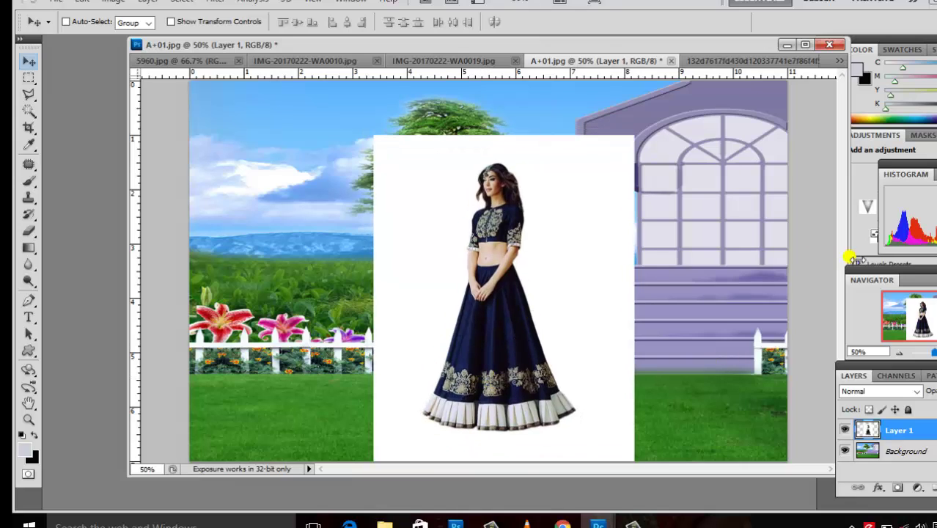
pyautogui.moveTo(537, 247); pyautogui.dragTo(530, 245)
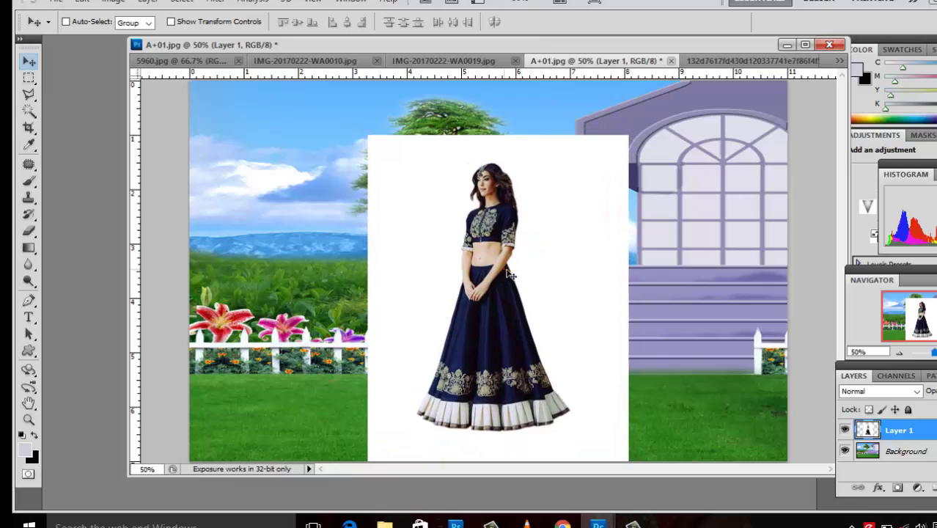
pyautogui.moveTo(504, 270); pyautogui.dragTo(531, 273)
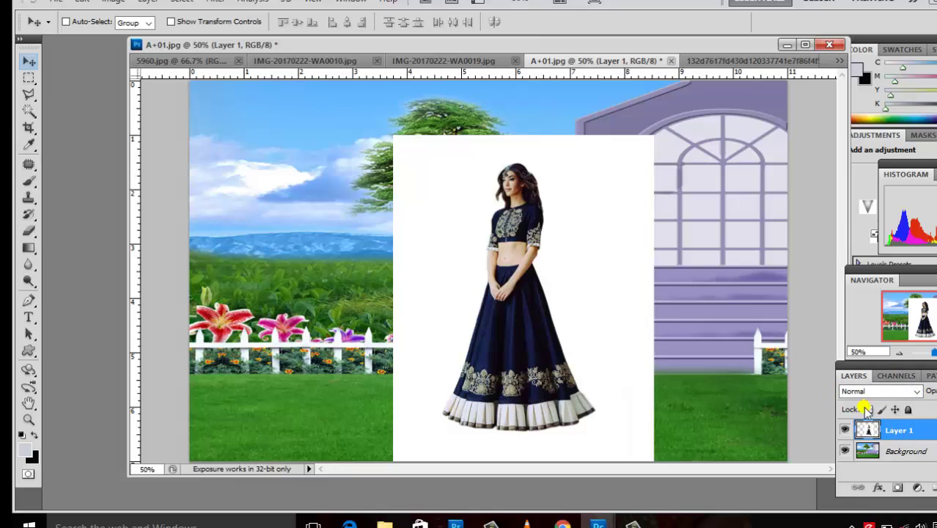
pyautogui.click(917, 391)
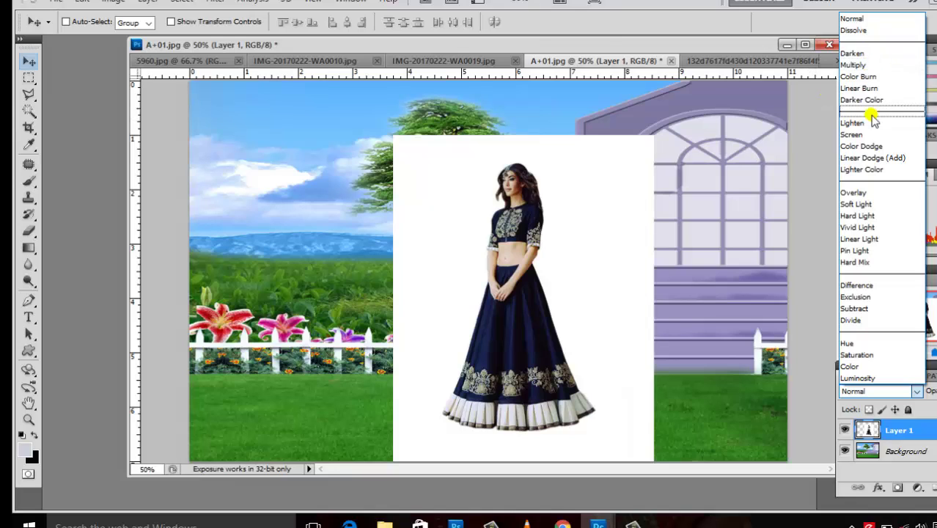
# Step: Set Layer 1 to Darken blending and move the woman right and down beside the steps
pyautogui.click(853, 54)
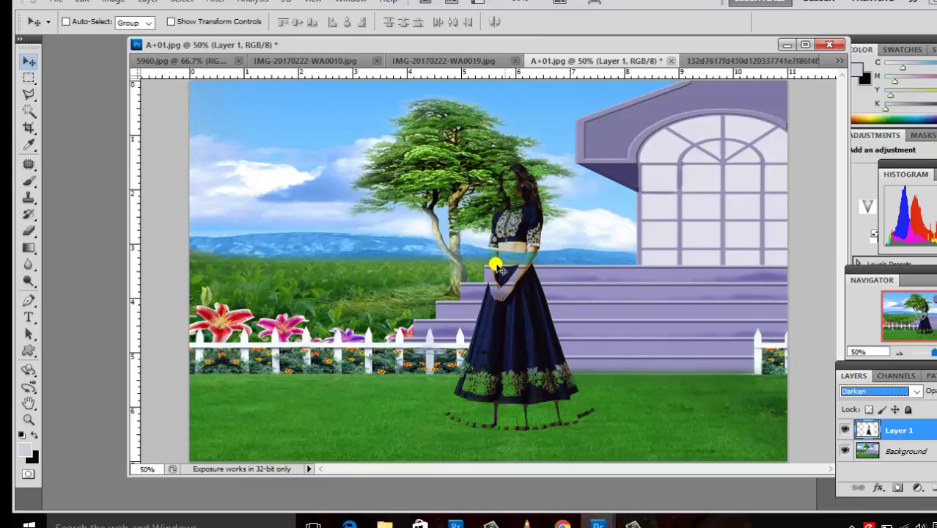
pyautogui.moveTo(499, 269)
pyautogui.mouseDown()
pyautogui.moveTo(563, 304)
pyautogui.moveTo(590, 299)
pyautogui.mouseUp()
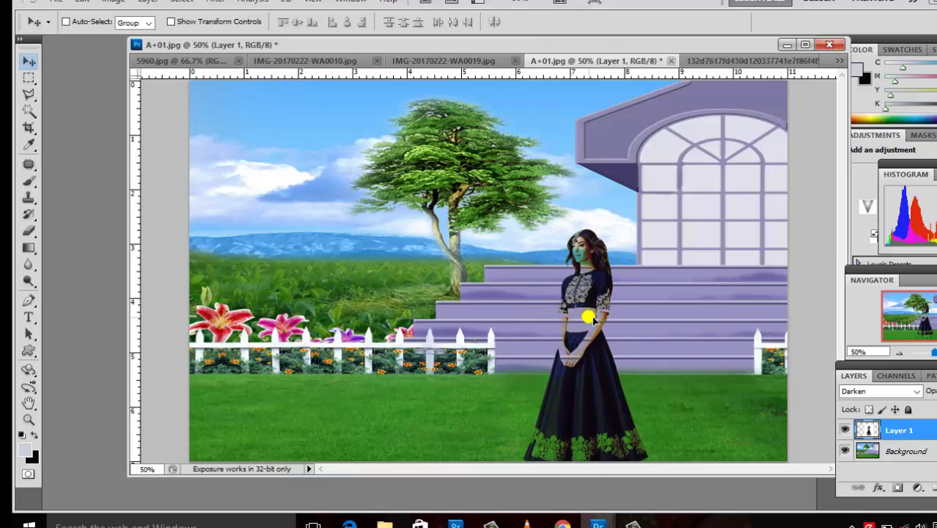
pyautogui.moveTo(586, 297)
pyautogui.mouseDown()
pyautogui.moveTo(588, 309)
pyautogui.moveTo(619, 301)
pyautogui.moveTo(598, 310)
pyautogui.moveTo(602, 302)
pyautogui.moveTo(345, 157)
pyautogui.moveTo(318, 117)
pyautogui.moveTo(285, 173)
pyautogui.moveTo(280, 237)
pyautogui.moveTo(315, 251)
pyautogui.moveTo(273, 273)
pyautogui.moveTo(255, 239)
pyautogui.moveTo(323, 205)
pyautogui.moveTo(446, 179)
pyautogui.moveTo(458, 178)
pyautogui.moveTo(393, 192)
pyautogui.moveTo(502, 188)
pyautogui.moveTo(471, 163)
pyautogui.moveTo(454, 188)
pyautogui.moveTo(447, 144)
pyautogui.moveTo(439, 200)
pyautogui.moveTo(384, 217)
pyautogui.moveTo(289, 159)
pyautogui.moveTo(250, 182)
pyautogui.moveTo(260, 308)
pyautogui.moveTo(618, 288)
pyautogui.moveTo(592, 251)
pyautogui.moveTo(569, 267)
pyautogui.mouseUp()
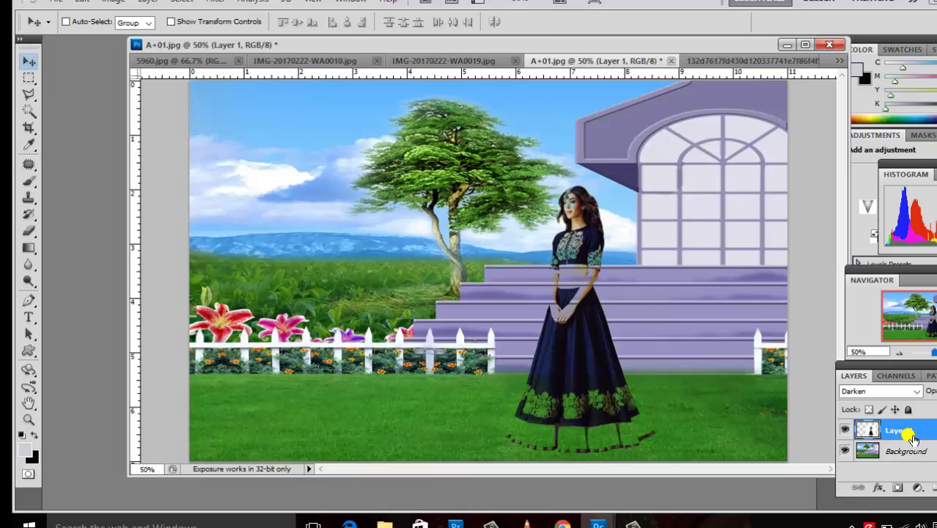
# Step: Duplicate Layer 1 with Ctrl+J and add a layer mask to the Layer 1 copy
pyautogui.hotkey('ctrl', 'j')
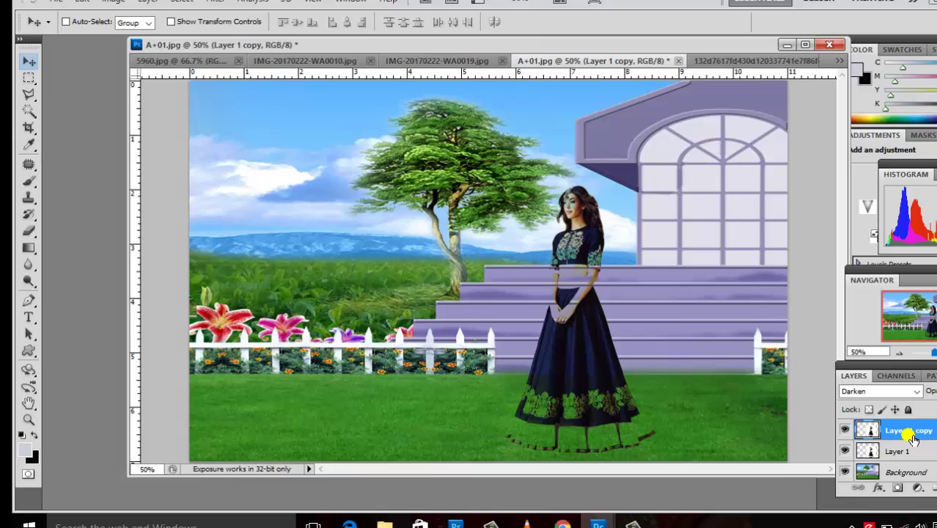
pyautogui.rightClick(913, 438)
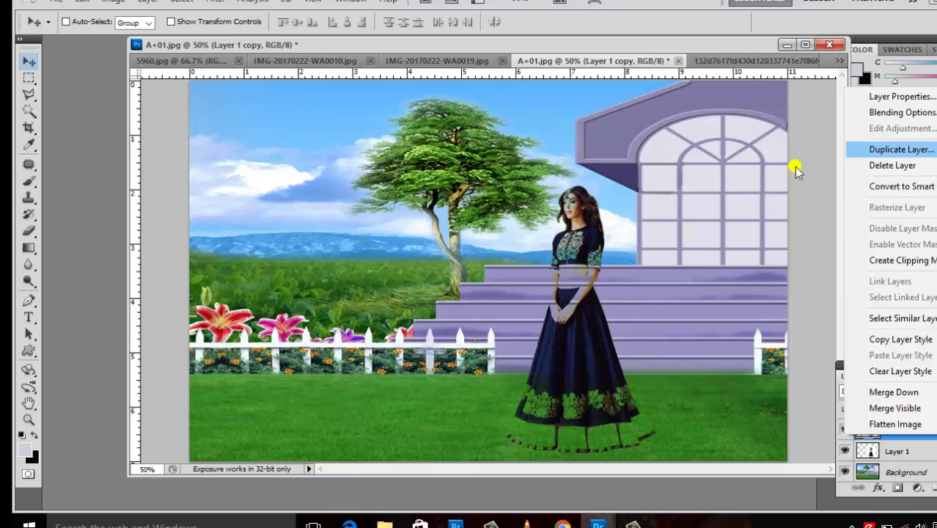
pyautogui.click(756, 201)
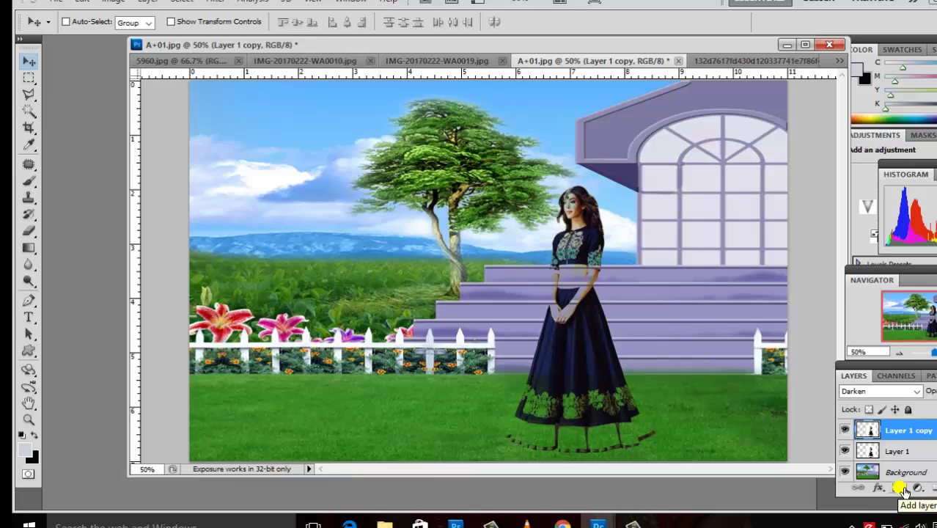
pyautogui.click(900, 488)
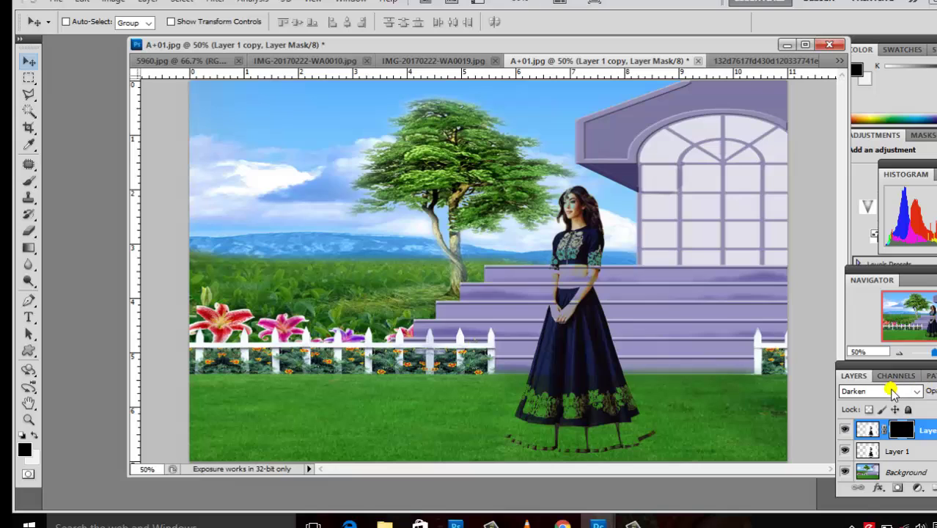
# Step: Set Layer 1 copy to Normal blending and make white the foreground colour
pyautogui.click(917, 391)
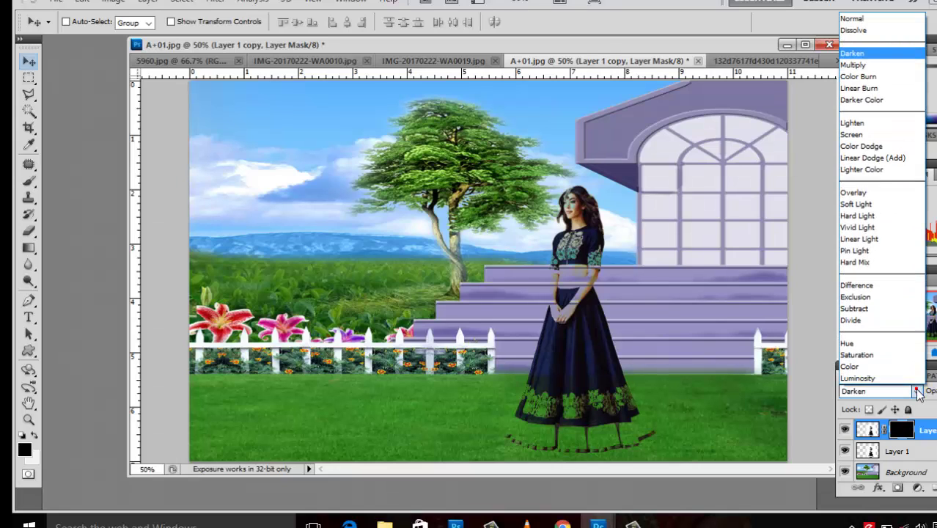
pyautogui.click(863, 20)
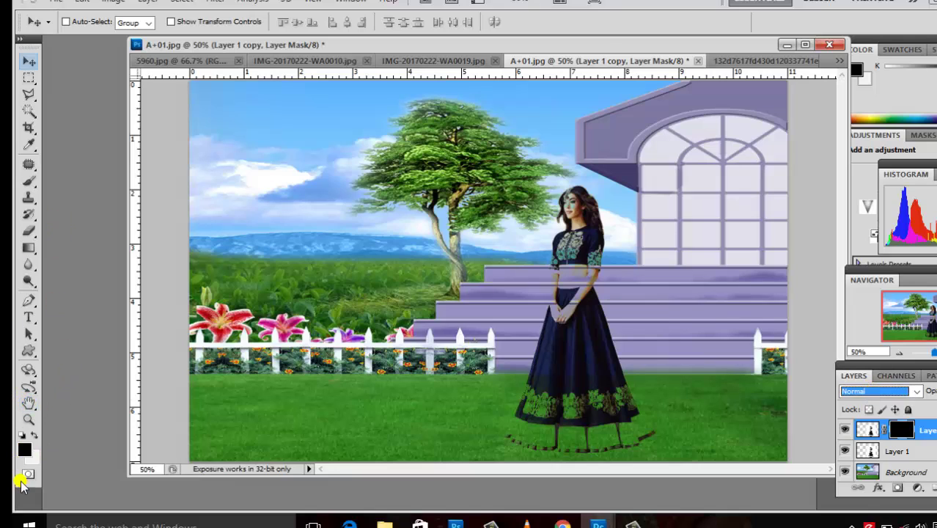
pyautogui.click(34, 438)
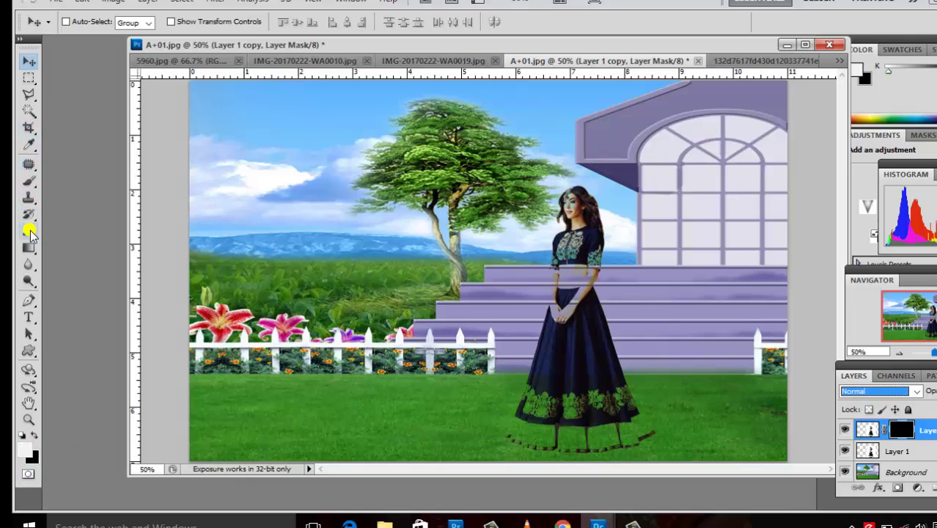
# Step: Brush white on the copy's mask over the woman's torso, figure and dress hem, then restore black foreground
pyautogui.click(29, 180)
pyautogui.click(56, 181)
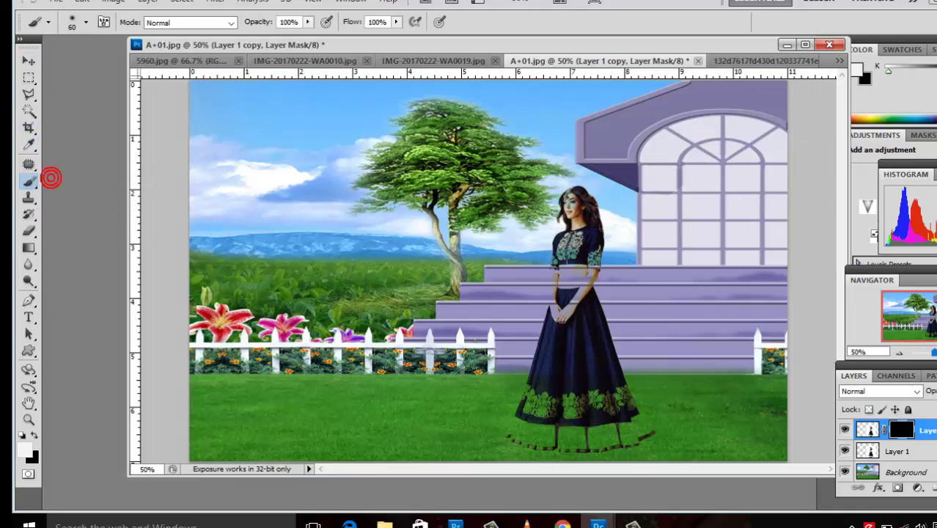
pyautogui.moveTo(614, 297)
pyautogui.mouseDown()
pyautogui.moveTo(577, 272)
pyautogui.moveTo(571, 341)
pyautogui.moveTo(557, 282)
pyautogui.moveTo(564, 380)
pyautogui.moveTo(582, 279)
pyautogui.mouseUp()
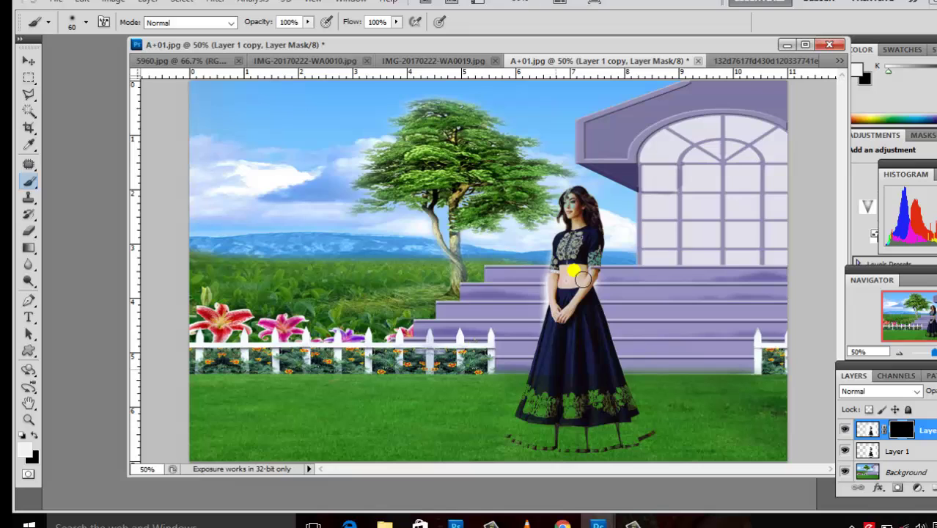
pyautogui.moveTo(582, 279)
pyautogui.mouseDown()
pyautogui.moveTo(541, 417)
pyautogui.moveTo(556, 434)
pyautogui.moveTo(532, 441)
pyautogui.moveTo(567, 442)
pyautogui.moveTo(525, 435)
pyautogui.moveTo(517, 443)
pyautogui.moveTo(526, 404)
pyautogui.moveTo(578, 440)
pyautogui.moveTo(645, 414)
pyautogui.moveTo(658, 436)
pyautogui.moveTo(618, 388)
pyautogui.moveTo(632, 428)
pyautogui.mouseUp()
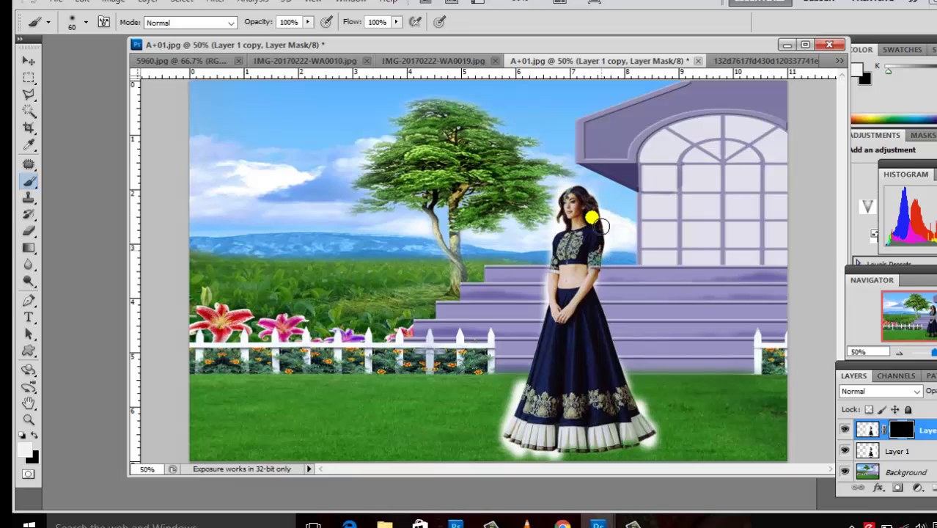
pyautogui.moveTo(600, 225)
pyautogui.mouseDown()
pyautogui.moveTo(576, 189)
pyautogui.moveTo(548, 224)
pyautogui.moveTo(557, 230)
pyautogui.moveTo(564, 334)
pyautogui.moveTo(538, 324)
pyautogui.moveTo(532, 371)
pyautogui.moveTo(566, 296)
pyautogui.moveTo(567, 265)
pyautogui.moveTo(591, 267)
pyautogui.moveTo(601, 217)
pyautogui.moveTo(577, 289)
pyautogui.moveTo(569, 433)
pyautogui.moveTo(592, 435)
pyautogui.moveTo(595, 424)
pyautogui.moveTo(602, 443)
pyautogui.moveTo(564, 450)
pyautogui.mouseUp()
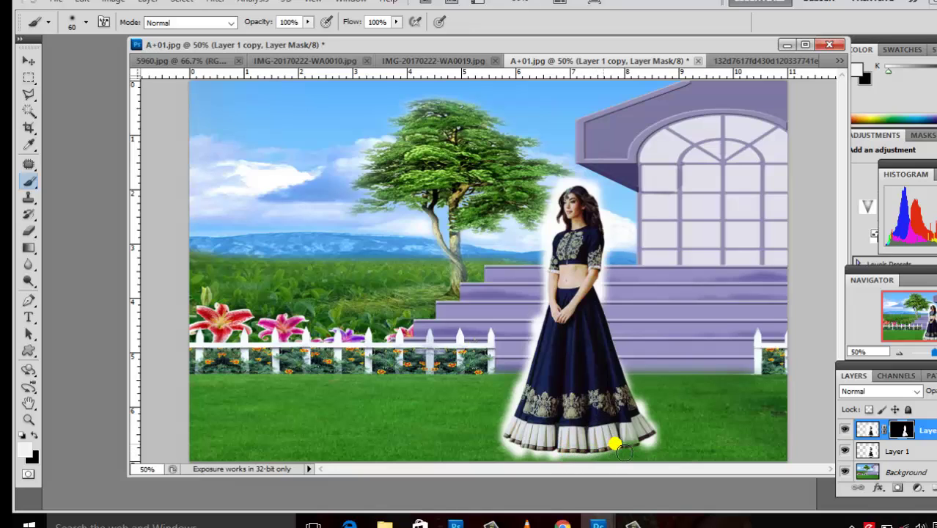
pyautogui.moveTo(624, 452); pyautogui.dragTo(673, 432)
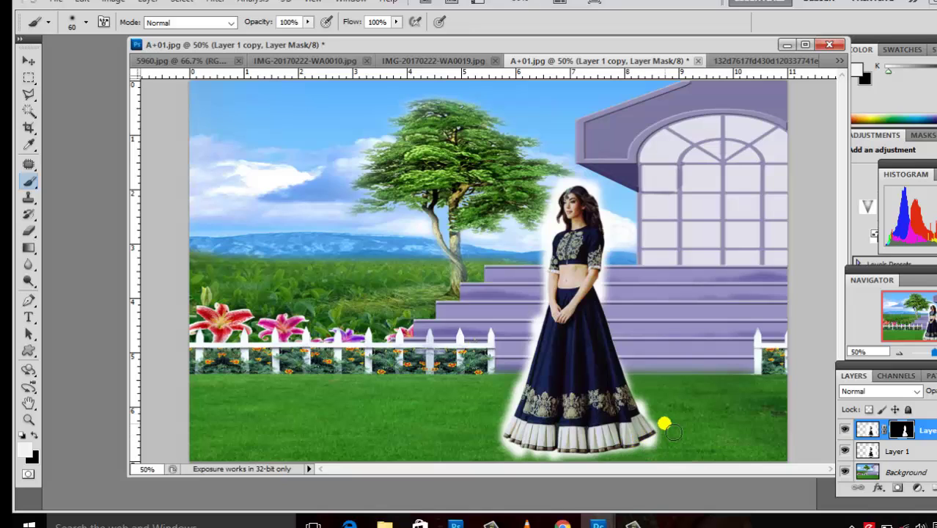
pyautogui.moveTo(614, 404); pyautogui.dragTo(620, 389)
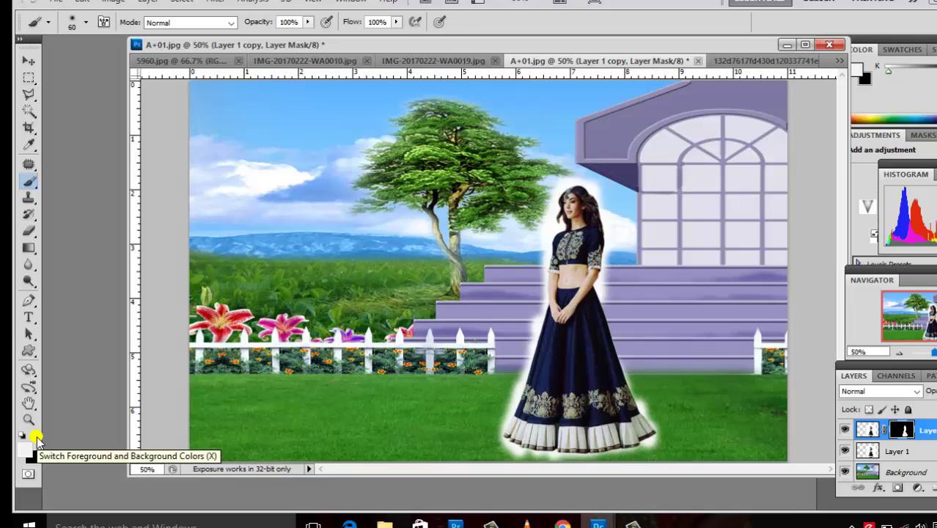
pyautogui.click(35, 436)
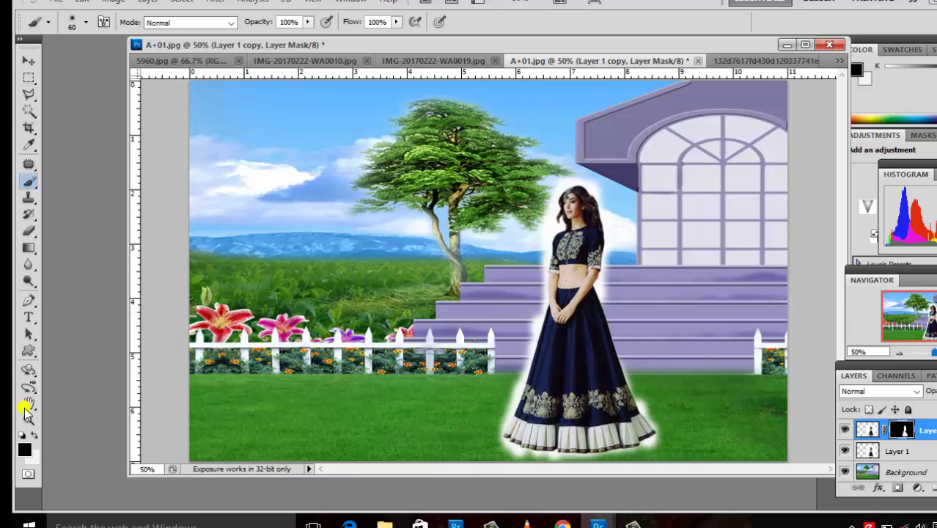
pyautogui.click(23, 453)
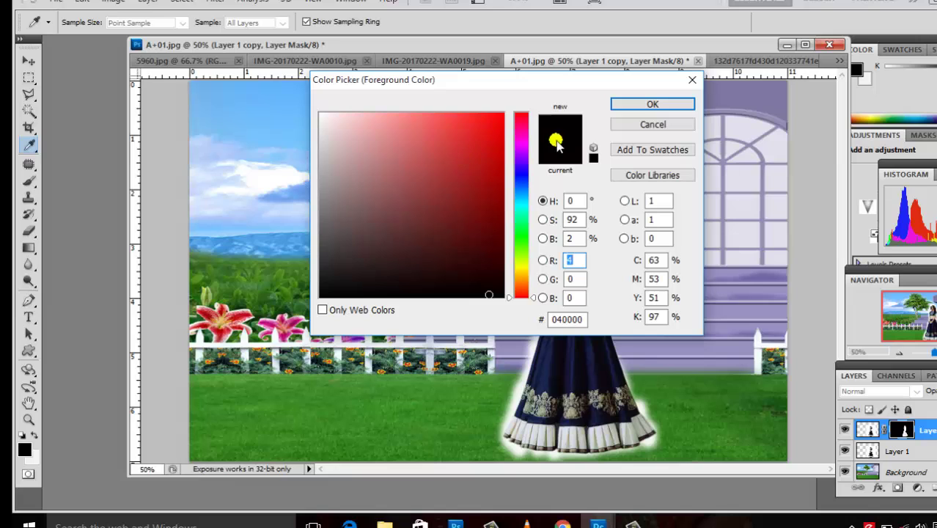
pyautogui.click(695, 82)
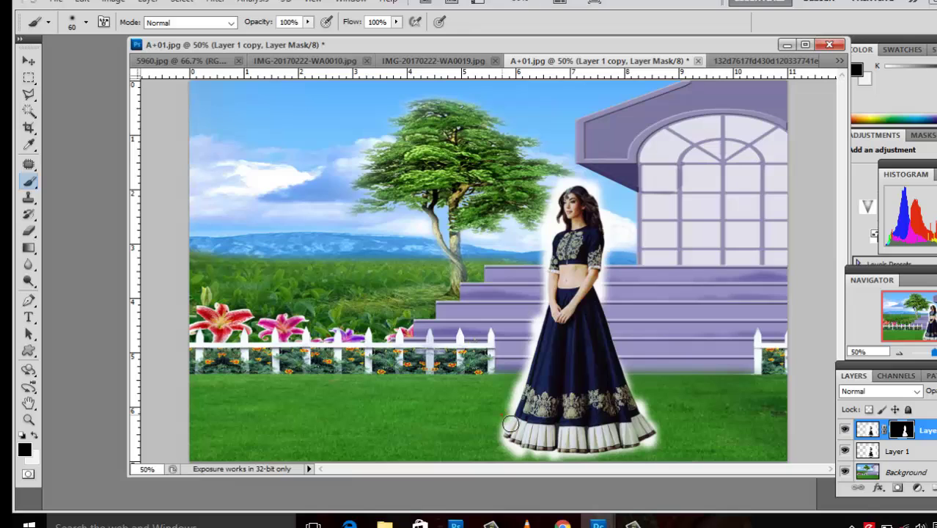
# Step: Paint black on the mask along the skirt's left edge and the waist and torso
pyautogui.moveTo(510, 423)
pyautogui.mouseDown()
pyautogui.moveTo(539, 356)
pyautogui.moveTo(542, 307)
pyautogui.moveTo(553, 314)
pyautogui.moveTo(539, 330)
pyautogui.moveTo(540, 262)
pyautogui.mouseUp()
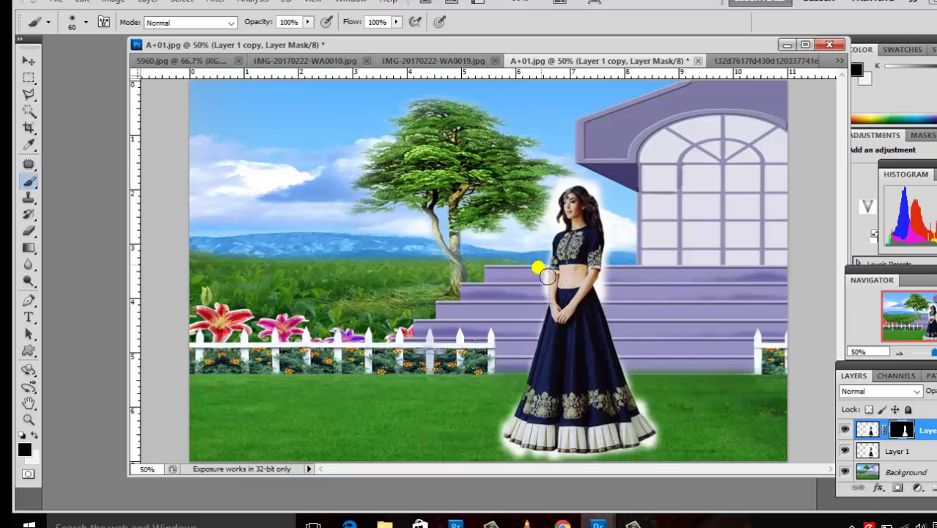
pyautogui.moveTo(546, 276)
pyautogui.mouseDown()
pyautogui.moveTo(546, 299)
pyautogui.moveTo(545, 201)
pyautogui.moveTo(580, 174)
pyautogui.moveTo(618, 223)
pyautogui.moveTo(612, 296)
pyautogui.moveTo(648, 408)
pyautogui.moveTo(674, 449)
pyautogui.moveTo(600, 468)
pyautogui.moveTo(522, 459)
pyautogui.moveTo(504, 432)
pyautogui.moveTo(516, 409)
pyautogui.moveTo(496, 425)
pyautogui.mouseUp()
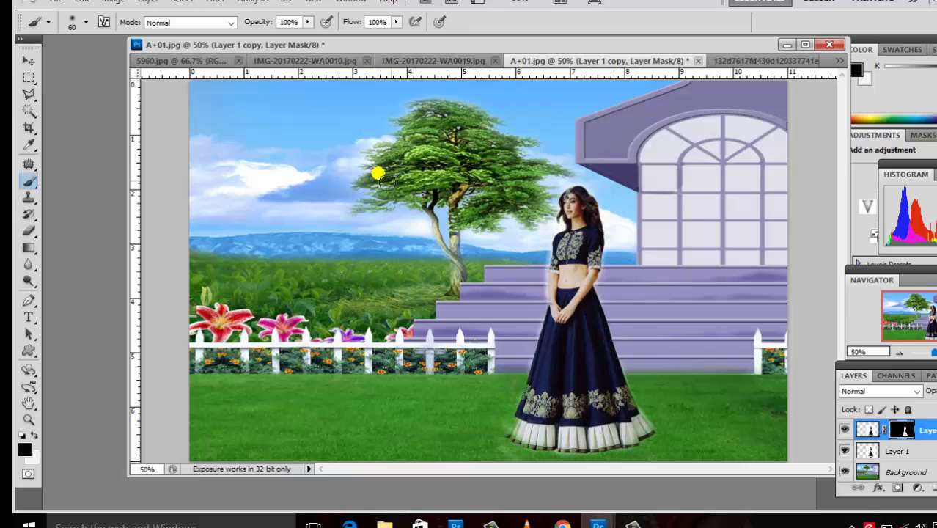
# Step: Free-transform the woman, stretching her wider, then return width to 100% and apply
pyautogui.click(26, 62)
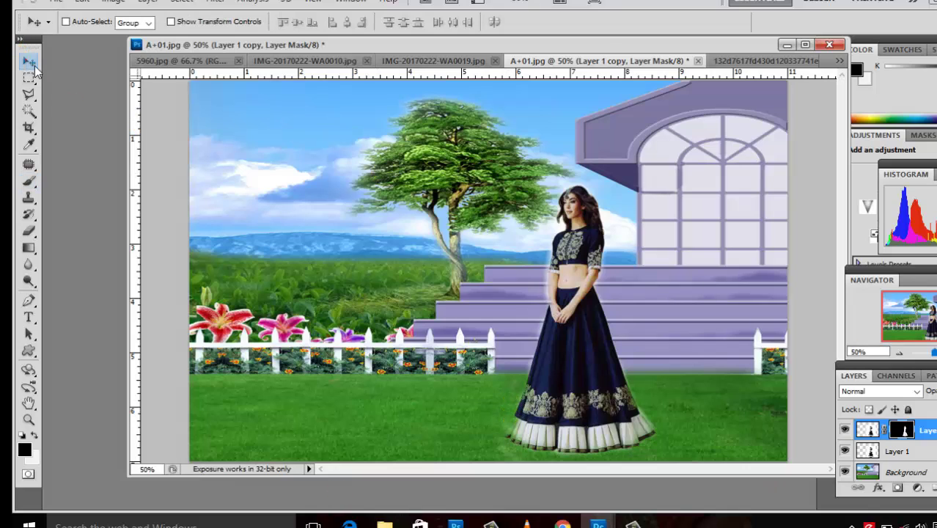
pyautogui.moveTo(578, 267); pyautogui.dragTo(578, 282)
pyautogui.hotkey('ctrl', 't')
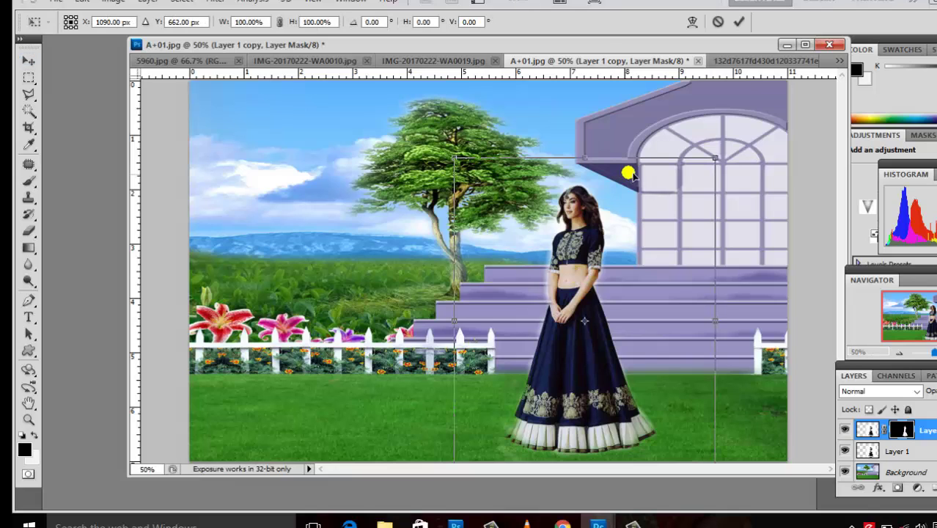
pyautogui.moveTo(717, 327)
pyautogui.mouseDown()
pyautogui.moveTo(744, 310)
pyautogui.moveTo(705, 309)
pyautogui.mouseUp()
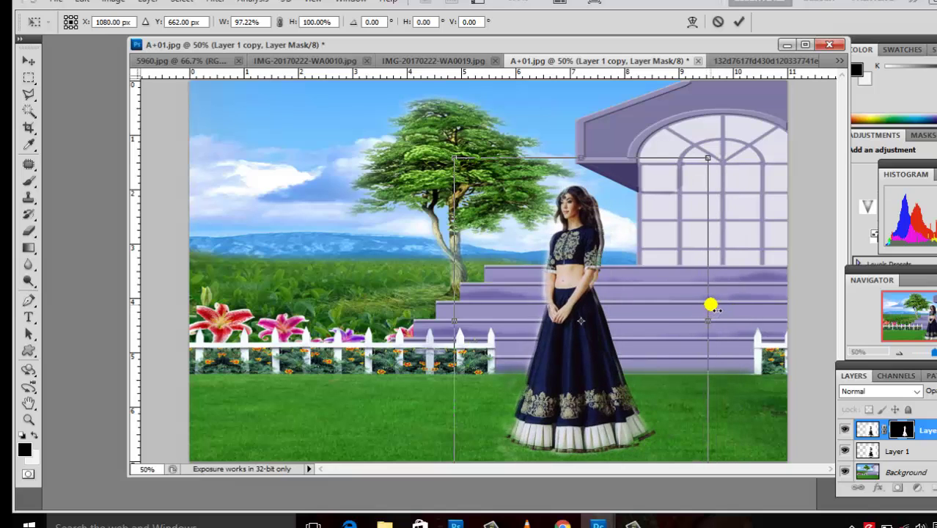
pyautogui.moveTo(705, 310); pyautogui.dragTo(715, 304)
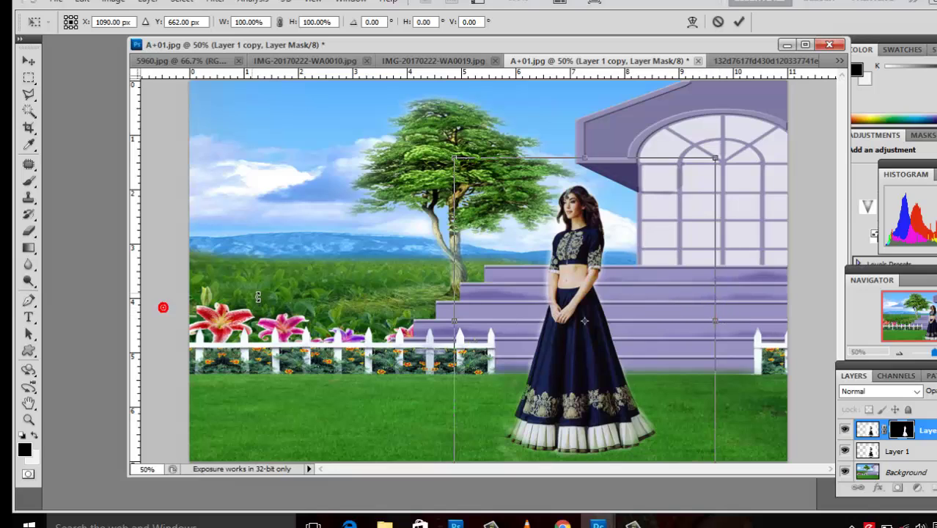
pyautogui.press('Return')
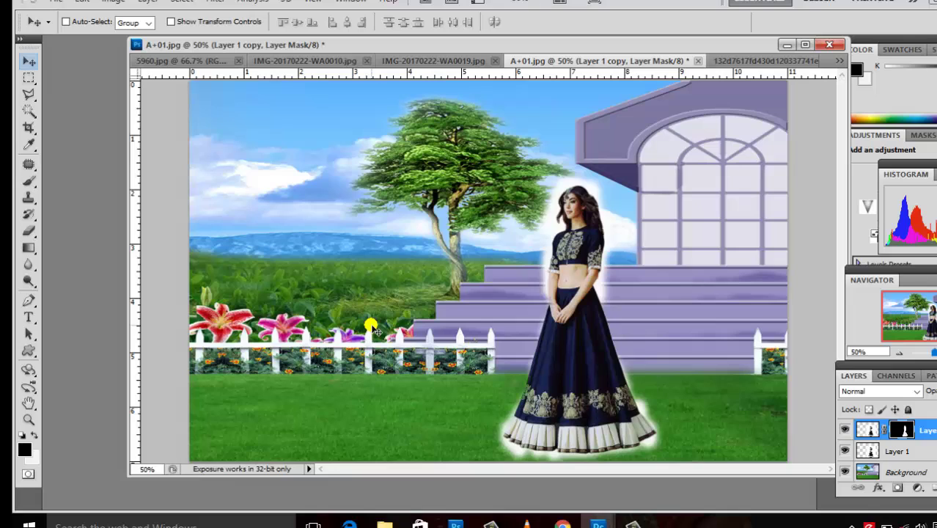
# Step: Undo the white glow, delete Layer 1, then undo to restore Layer 1
pyautogui.hotkey('ctrl', 'z')
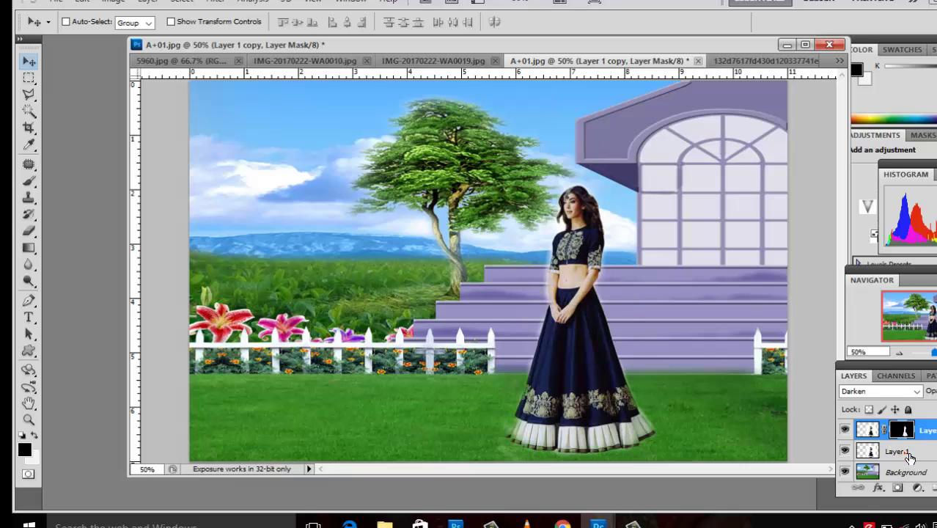
pyautogui.click(906, 452)
pyautogui.rightClick(901, 450)
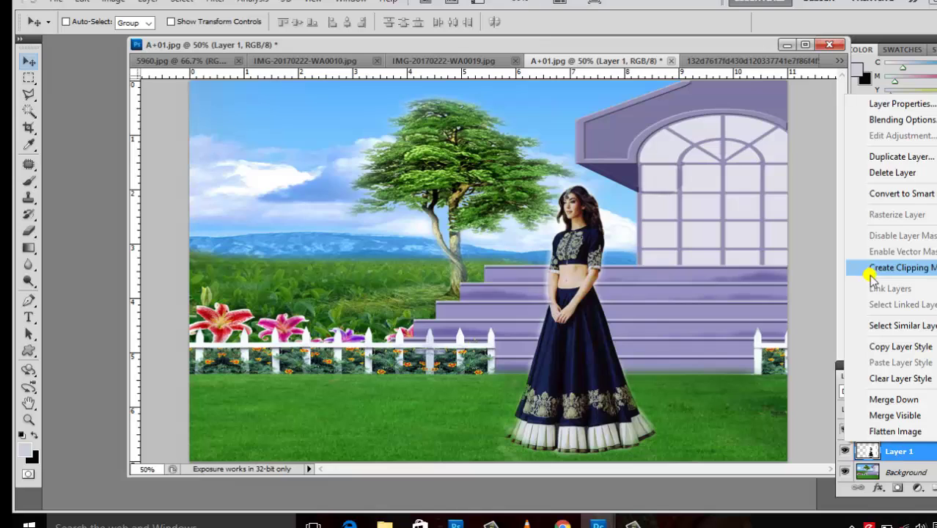
pyautogui.click(887, 173)
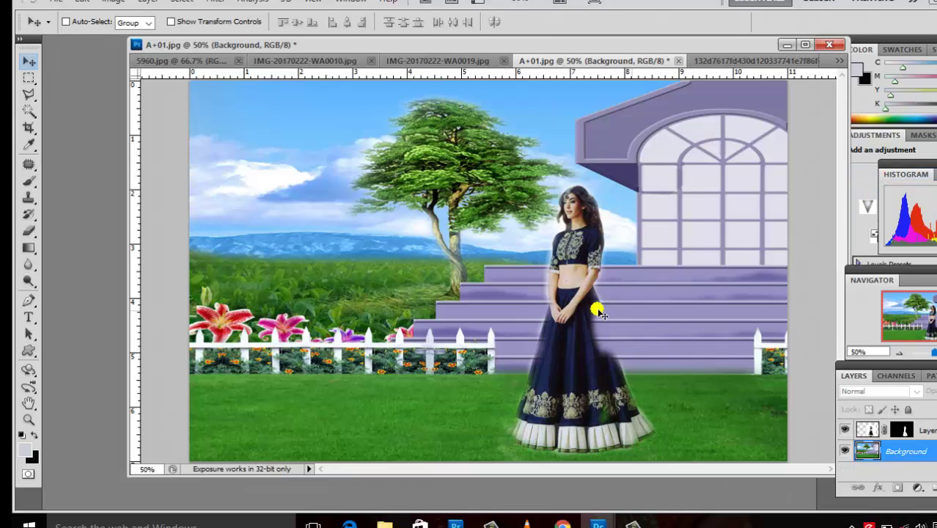
pyautogui.hotkey('ctrl', 'z')
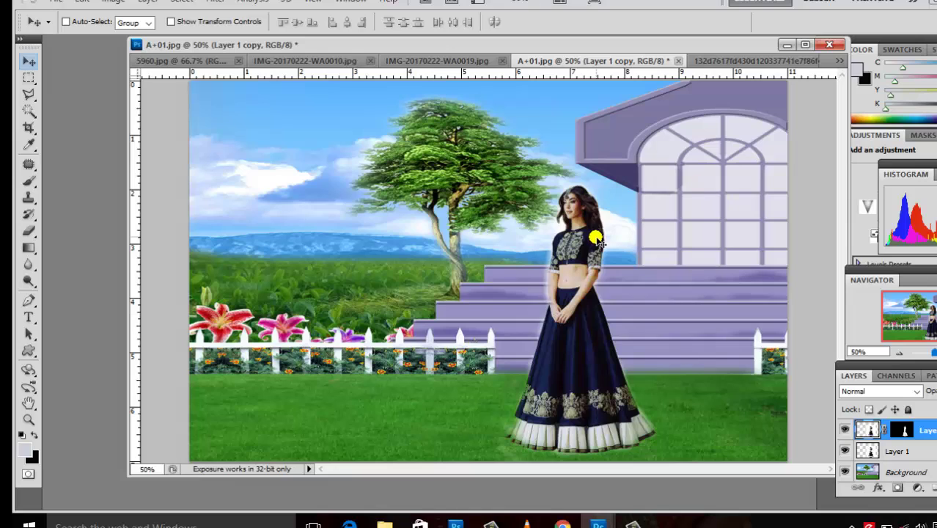
# Step: Crop A+01.jpg to a tall portrait around the woman and steps, then view WA0019
pyautogui.click(29, 129)
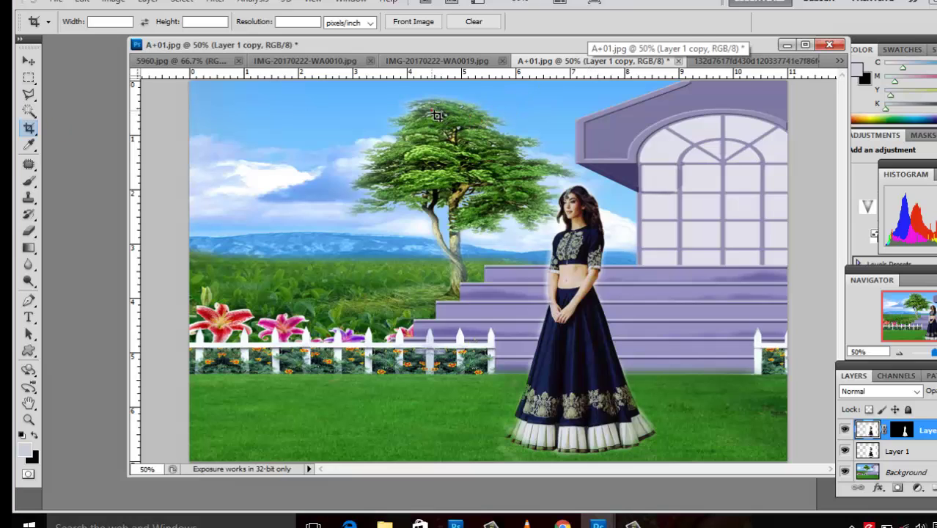
pyautogui.moveTo(433, 112); pyautogui.dragTo(743, 458)
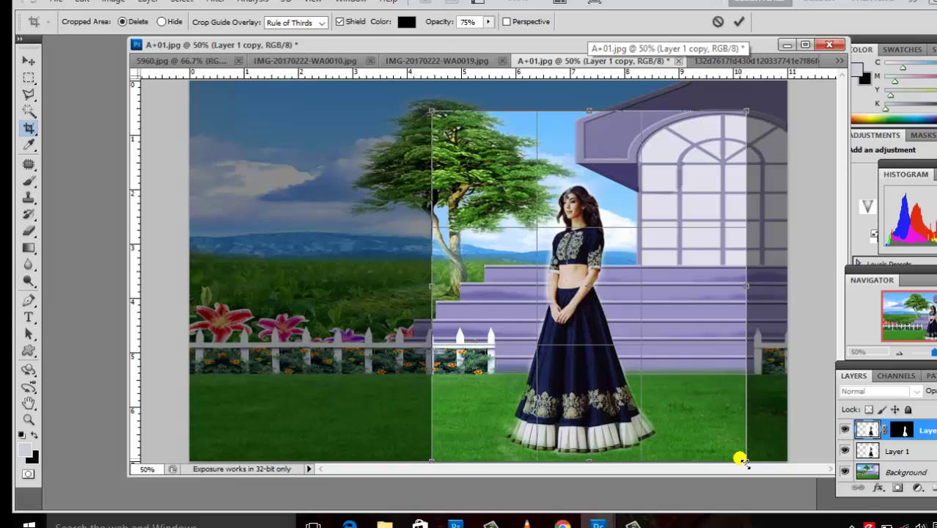
pyautogui.press('Return')
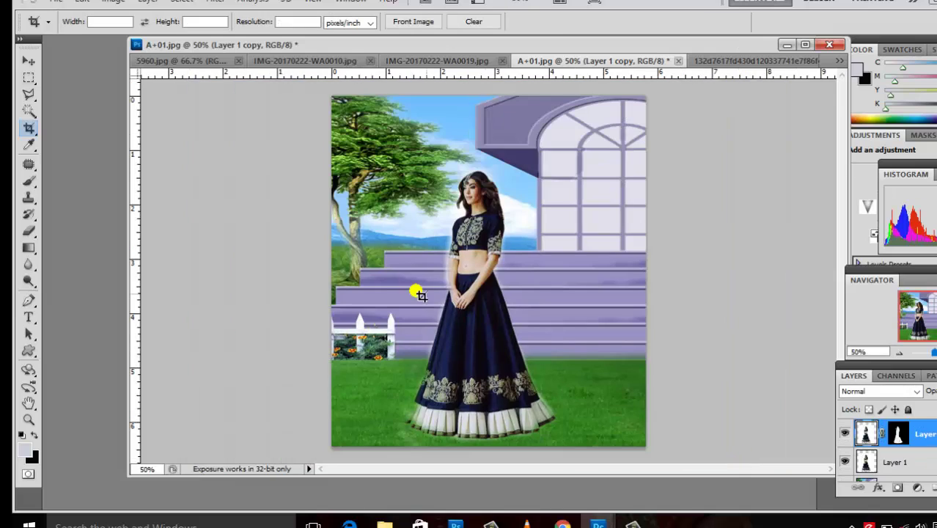
pyautogui.click(429, 61)
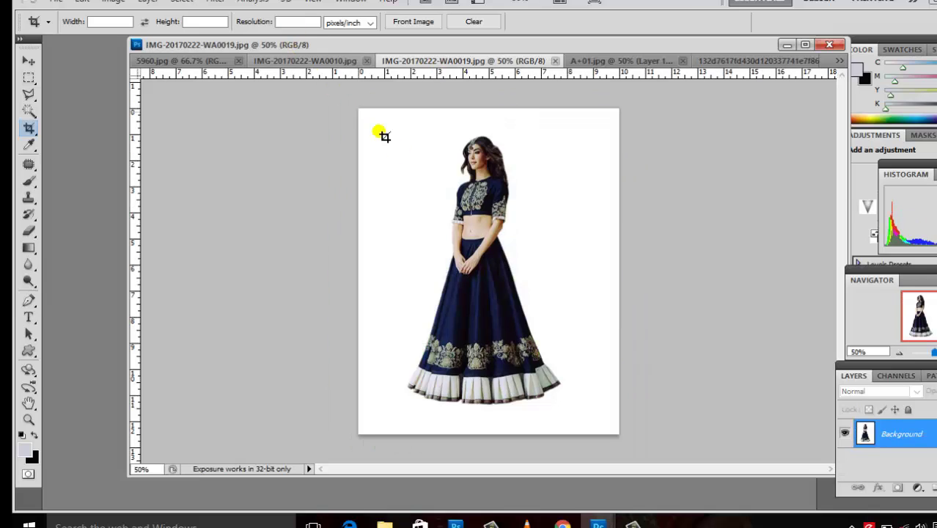
# Step: Check the masked layer's blend mode list in A+01.jpg, leaving it unchanged
pyautogui.click(580, 61)
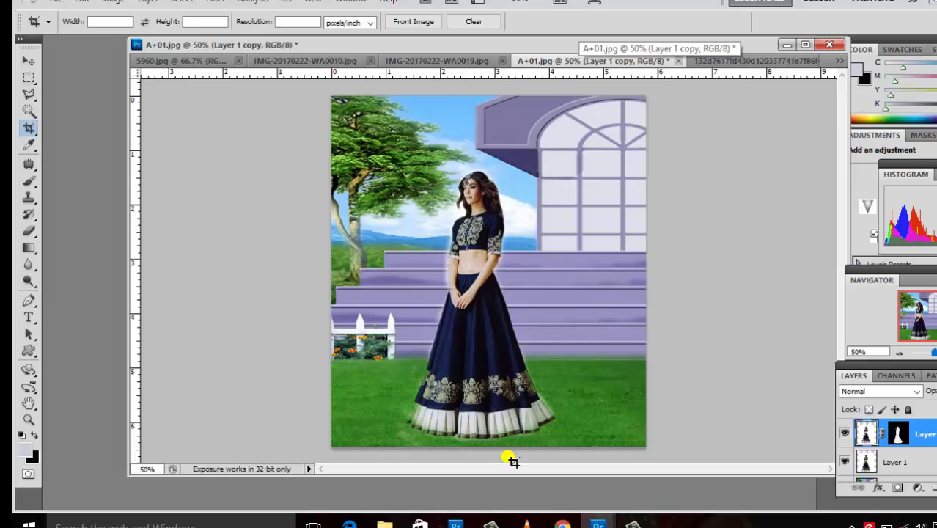
pyautogui.rightClick(917, 438)
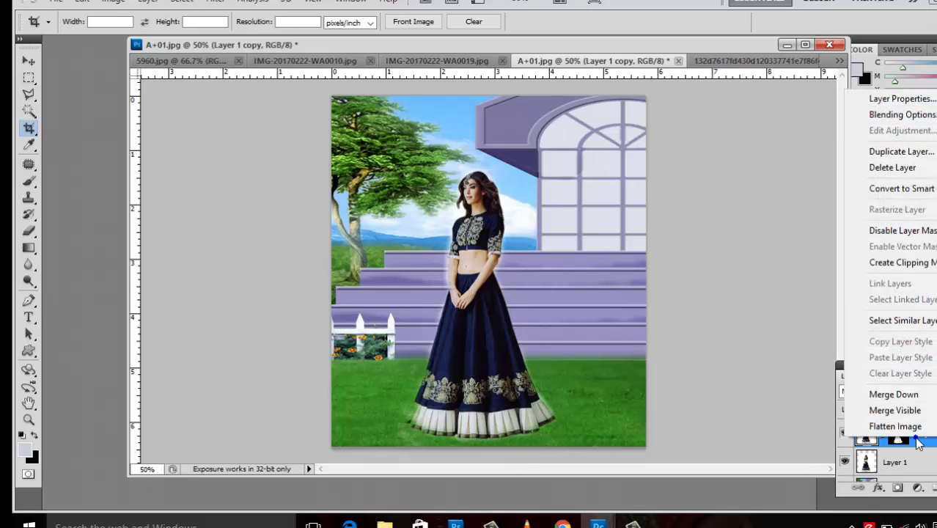
pyautogui.click(792, 418)
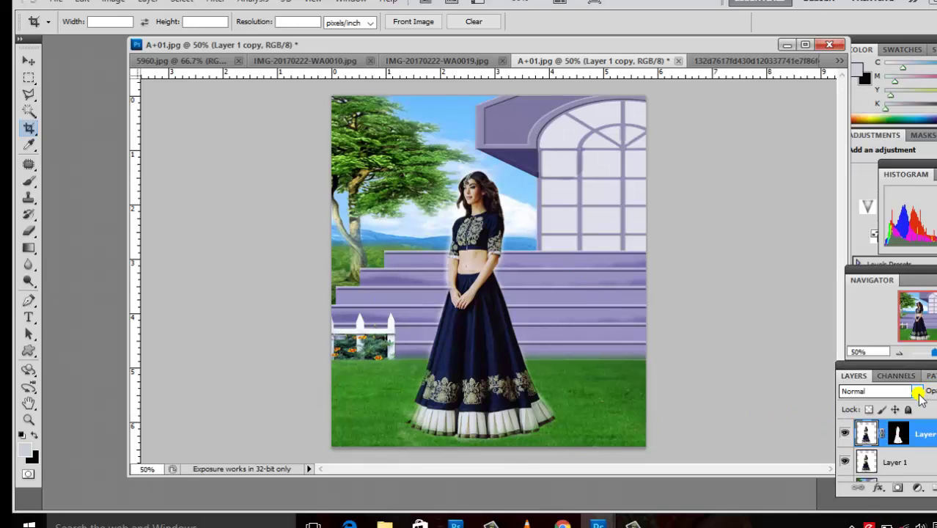
pyautogui.click(917, 393)
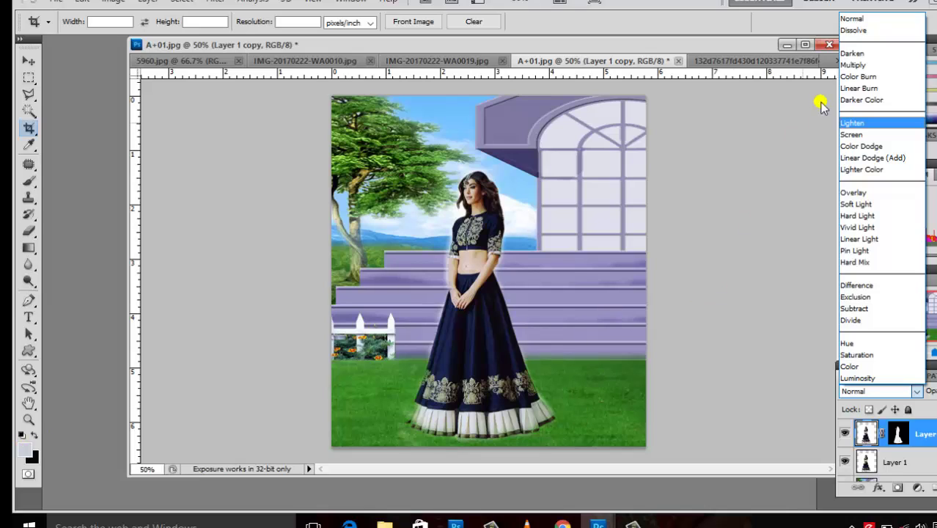
pyautogui.click(737, 149)
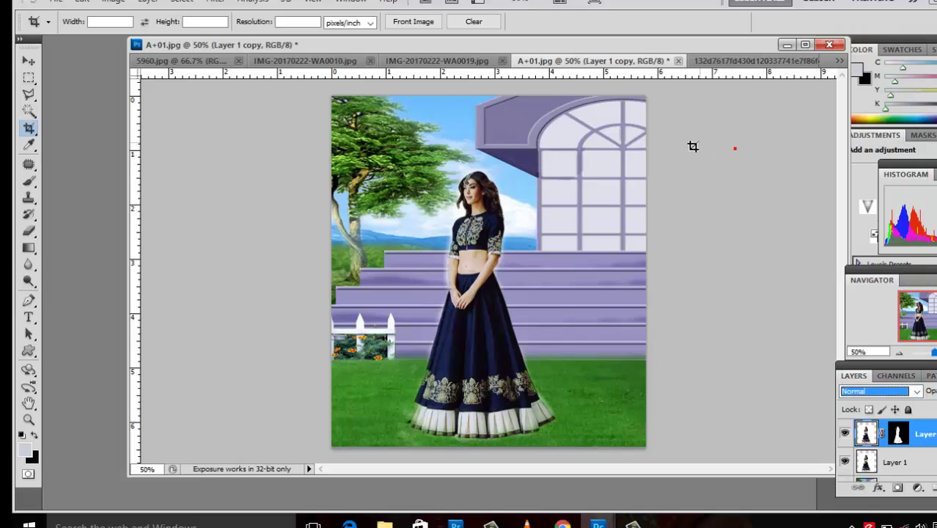
# Step: Close IMG-20170222-WA0010 and switch to the 5960.jpg couple photo
pyautogui.click(451, 66)
pyautogui.click(303, 61)
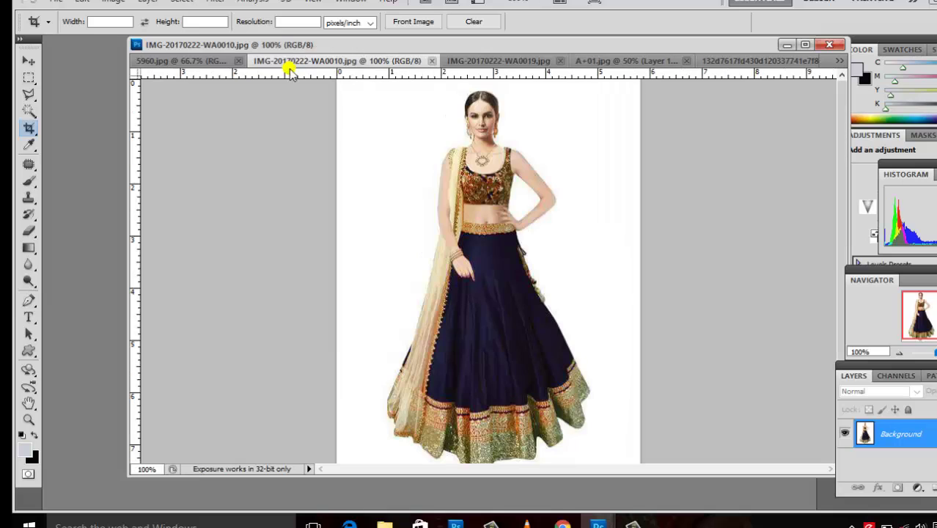
pyautogui.click(432, 61)
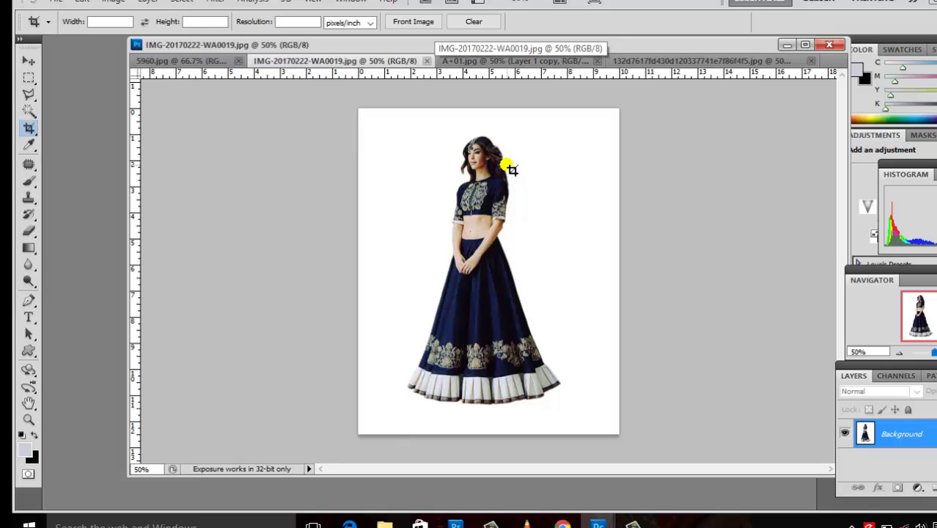
pyautogui.click(157, 60)
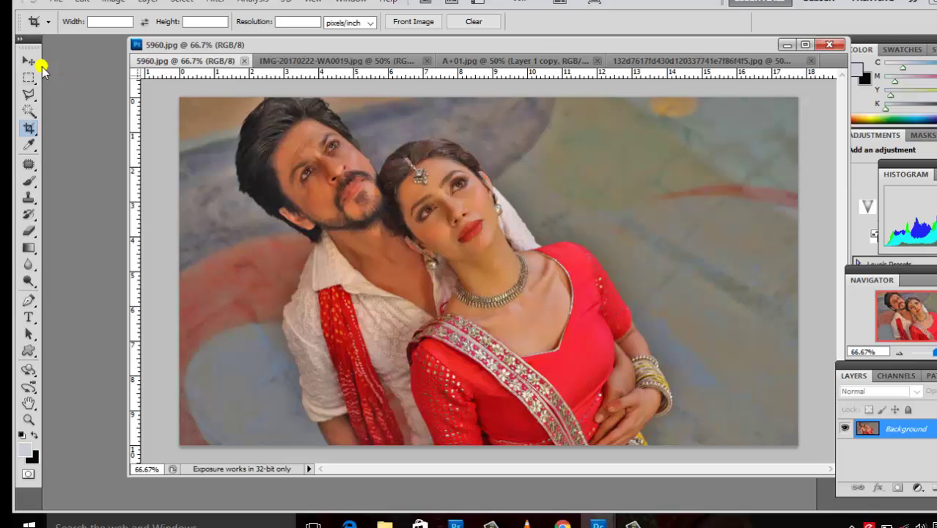
# Step: Drag the 5960.jpg couple photo onto the brick-wall image with the Move tool
pyautogui.click(31, 63)
pyautogui.moveTo(588, 212); pyautogui.dragTo(516, 237)
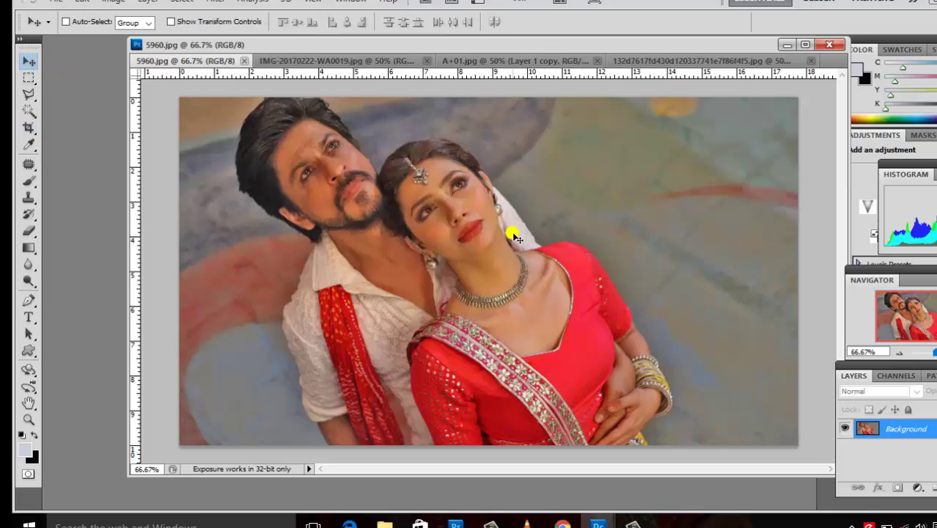
pyautogui.moveTo(527, 62); pyautogui.dragTo(526, 62)
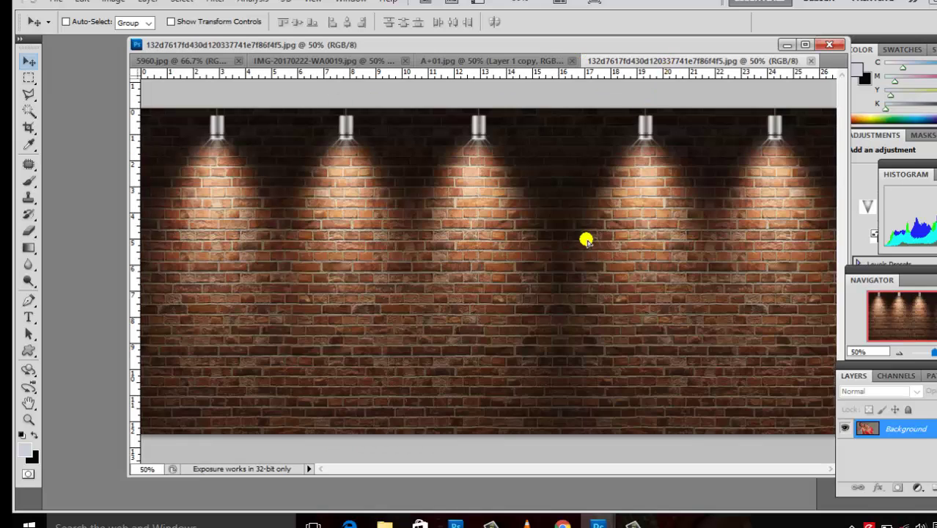
pyautogui.moveTo(669, 64)
pyautogui.mouseDown()
pyautogui.moveTo(591, 245)
pyautogui.moveTo(505, 261)
pyautogui.mouseUp()
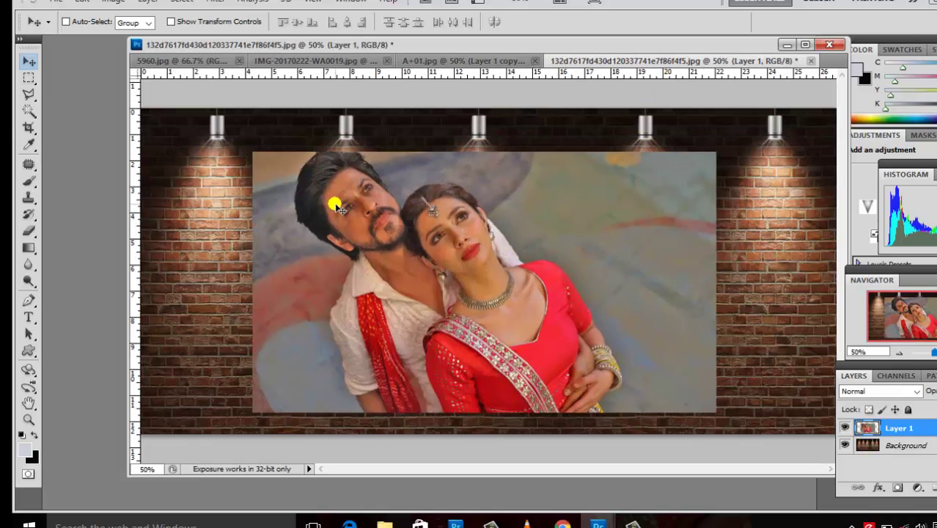
# Step: Stretch the couple photo left, right and down over the brick wall to 150% width
pyautogui.hotkey('ctrl', 't')
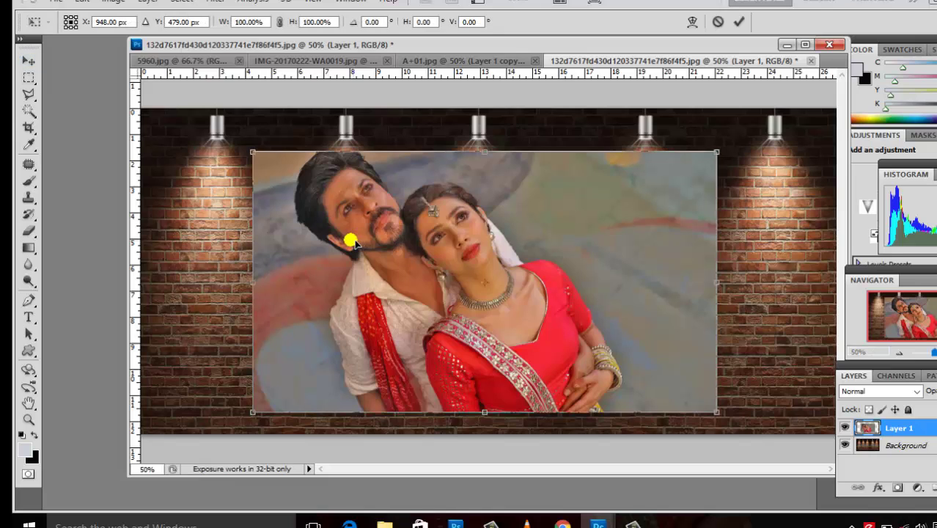
pyautogui.moveTo(253, 157); pyautogui.dragTo(138, 155)
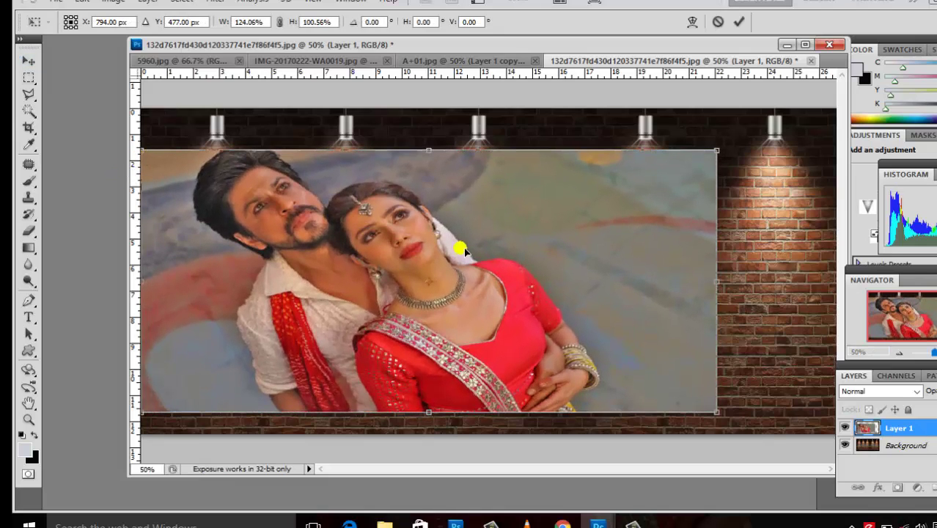
pyautogui.moveTo(716, 281)
pyautogui.mouseDown()
pyautogui.moveTo(824, 285)
pyautogui.moveTo(834, 297)
pyautogui.mouseUp()
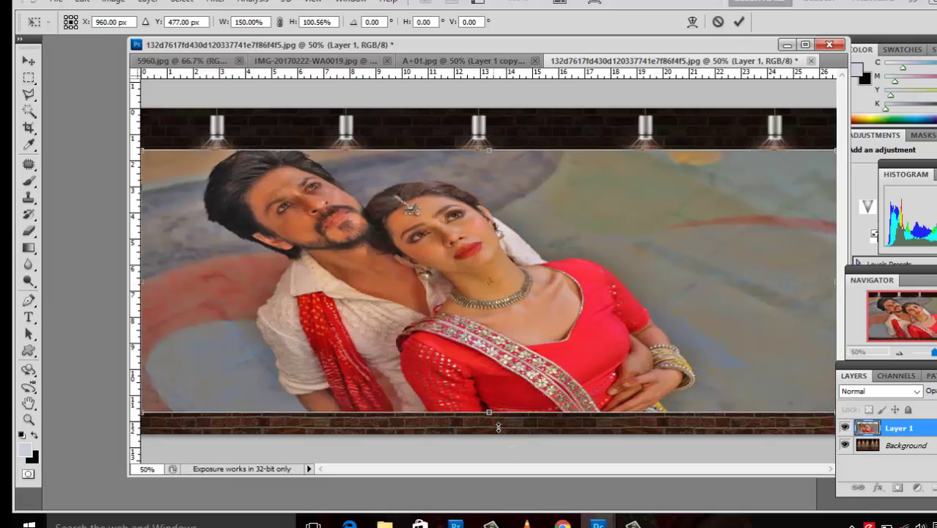
pyautogui.moveTo(503, 425); pyautogui.dragTo(503, 442)
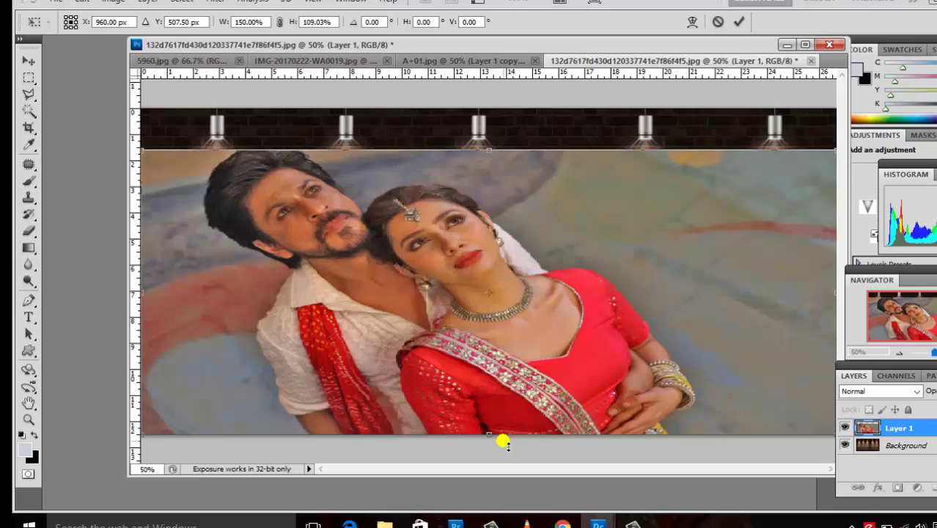
pyautogui.press('Return')
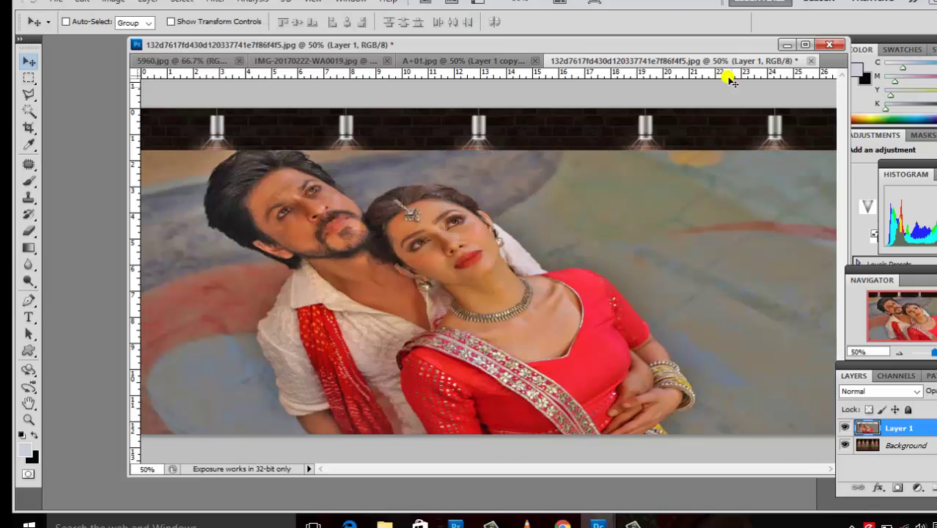
pyautogui.moveTo(666, 50)
pyautogui.mouseDown()
pyautogui.moveTo(580, 57)
pyautogui.moveTo(603, 57)
pyautogui.mouseUp()
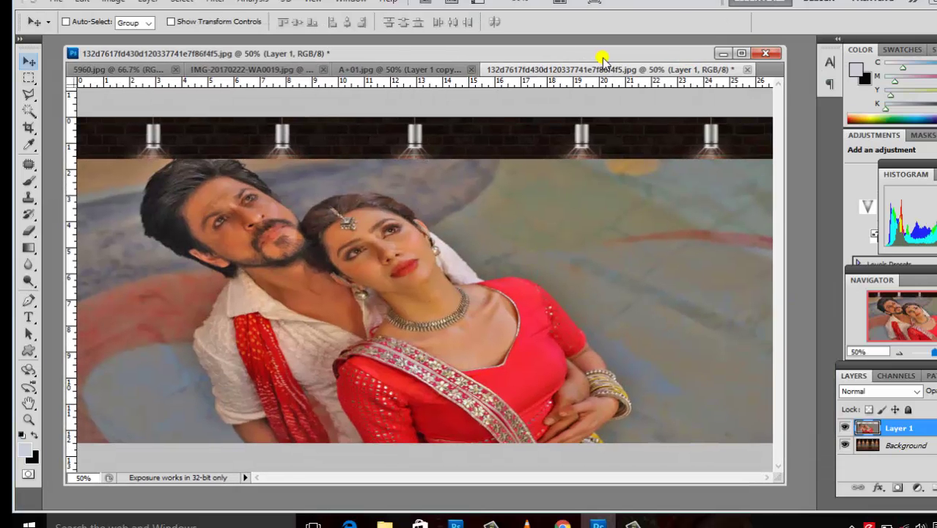
# Step: Set Layer 1 to Subtract blending and drop its opacity well down
pyautogui.rightClick(923, 435)
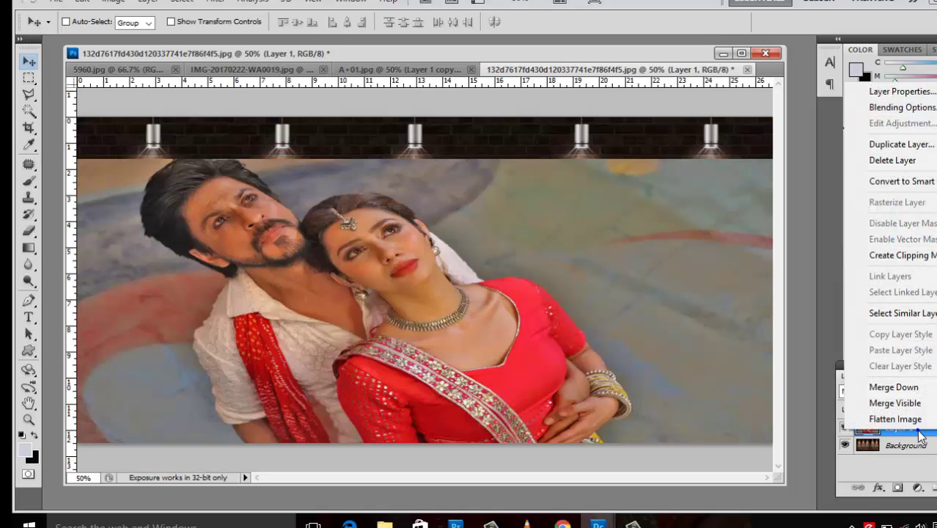
pyautogui.click(810, 436)
pyautogui.click(918, 392)
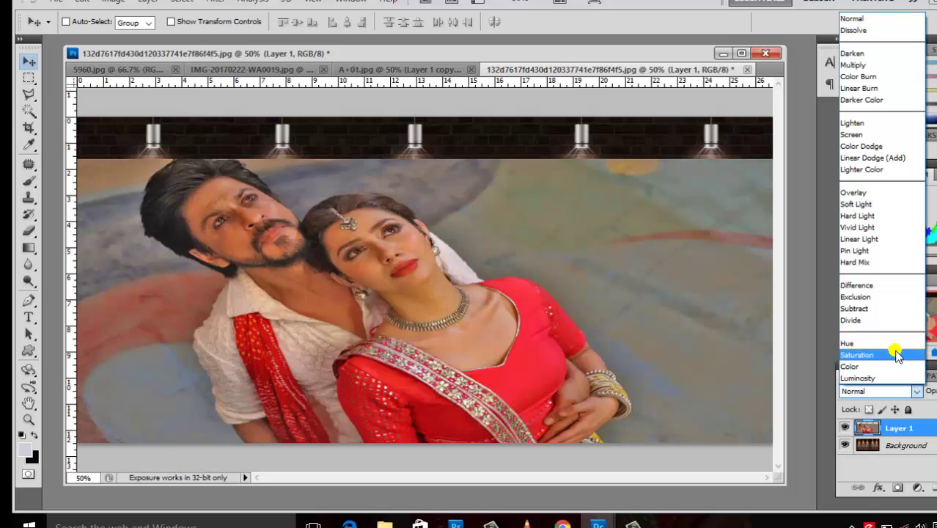
pyautogui.click(878, 309)
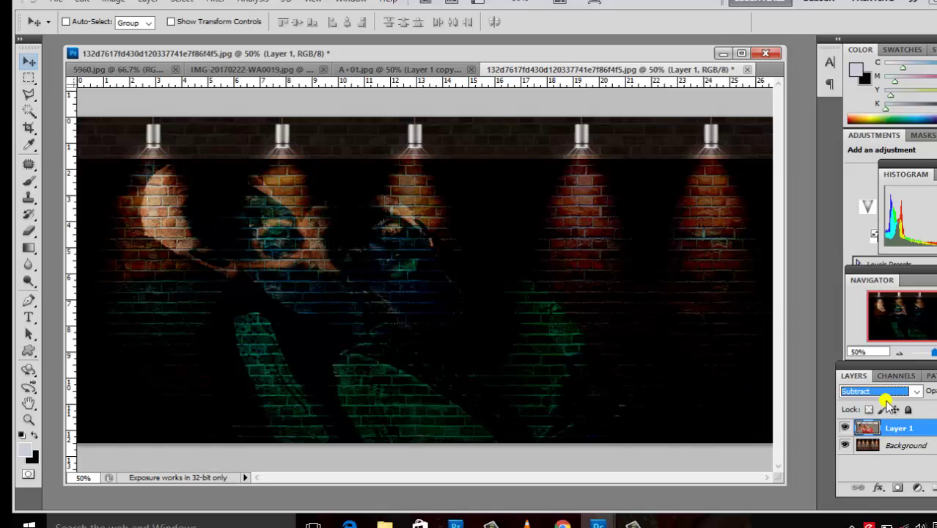
pyautogui.click(936, 391)
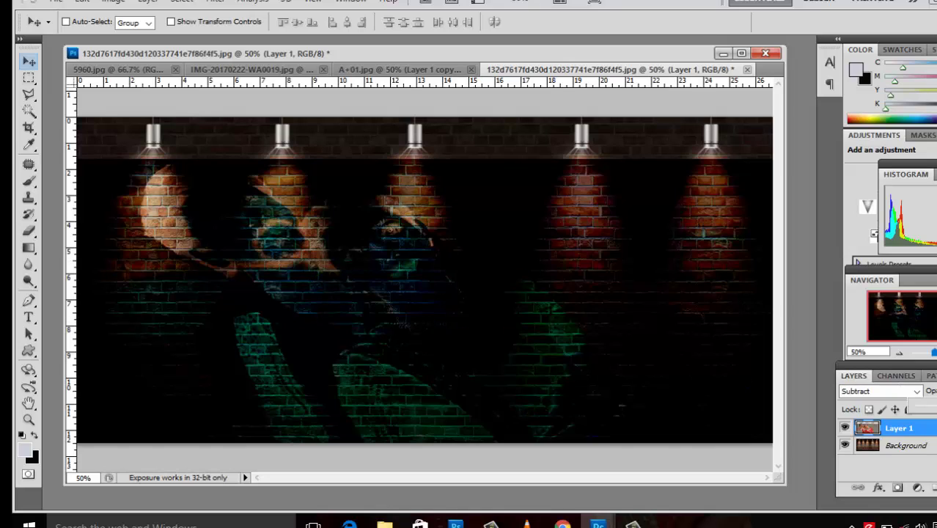
pyautogui.moveTo(936, 411); pyautogui.dragTo(934, 413)
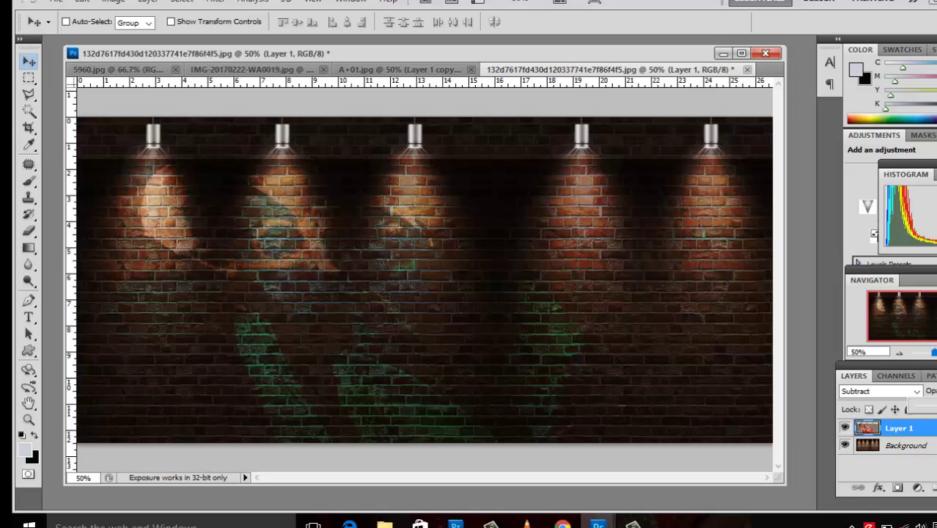
# Step: Convert the brick-wall Background into Layer 0, stack it above Layer 1, and select it
pyautogui.doubleClick(905, 445)
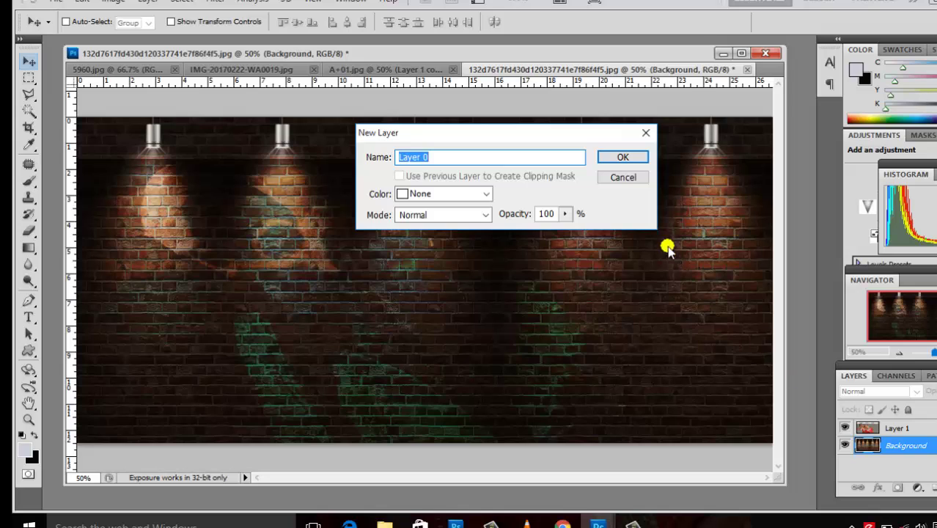
pyautogui.click(621, 157)
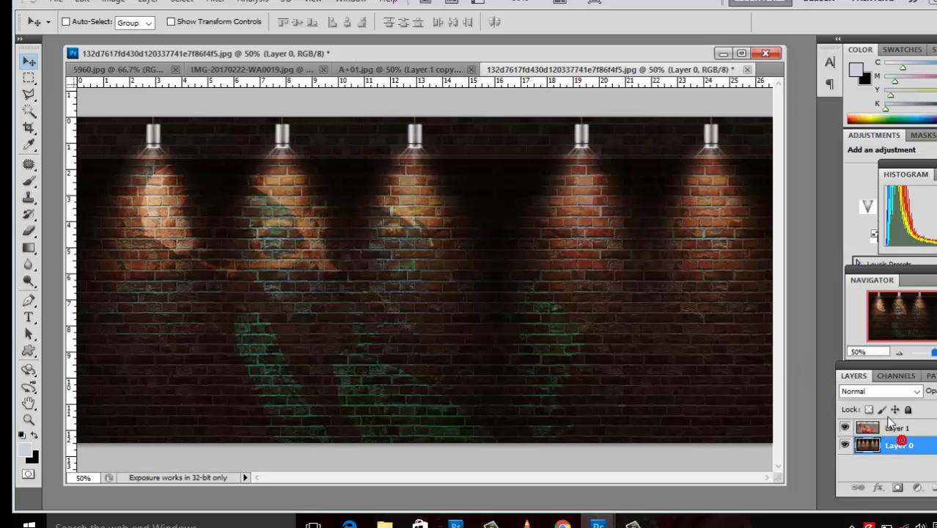
pyautogui.moveTo(907, 445)
pyautogui.mouseDown()
pyautogui.moveTo(893, 436)
pyautogui.moveTo(889, 467)
pyautogui.mouseUp()
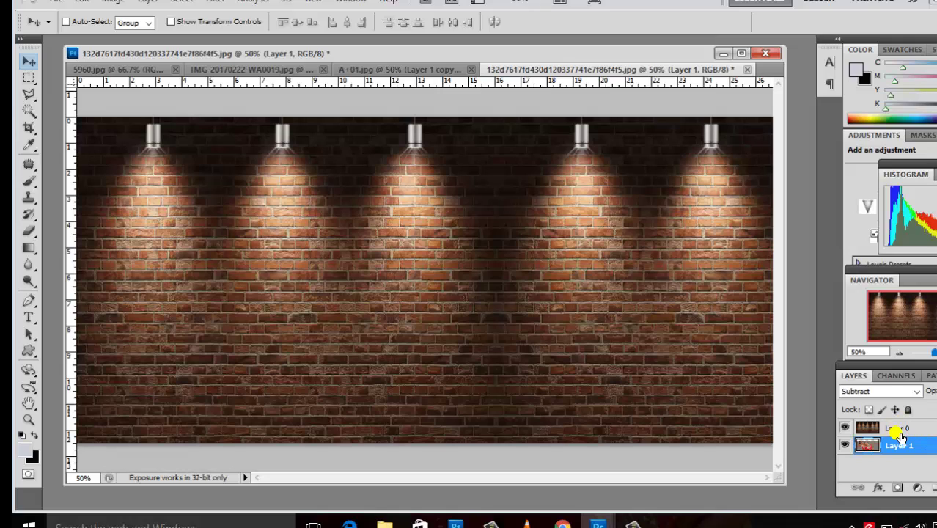
pyautogui.click(900, 437)
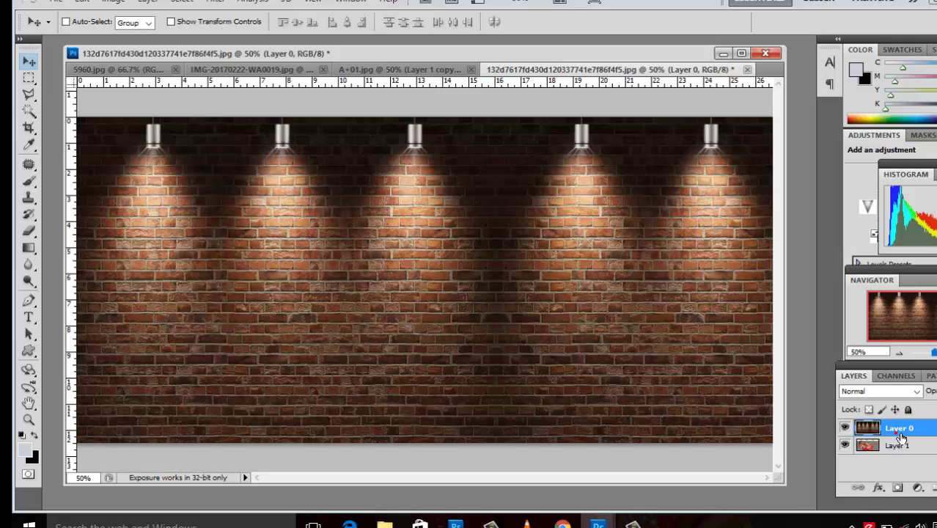
# Step: Set Layer 0 to Subtract blending, keeping its opacity at 100%
pyautogui.rightClick(896, 434)
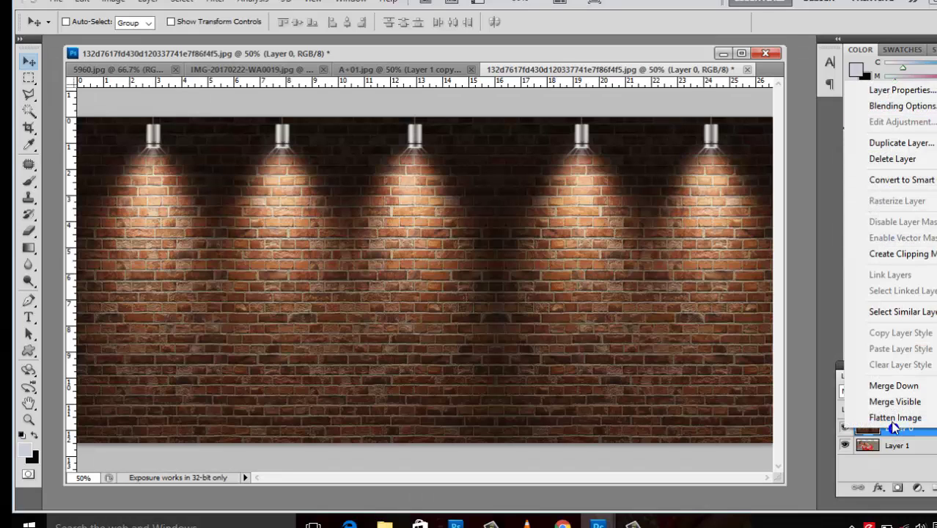
pyautogui.click(816, 343)
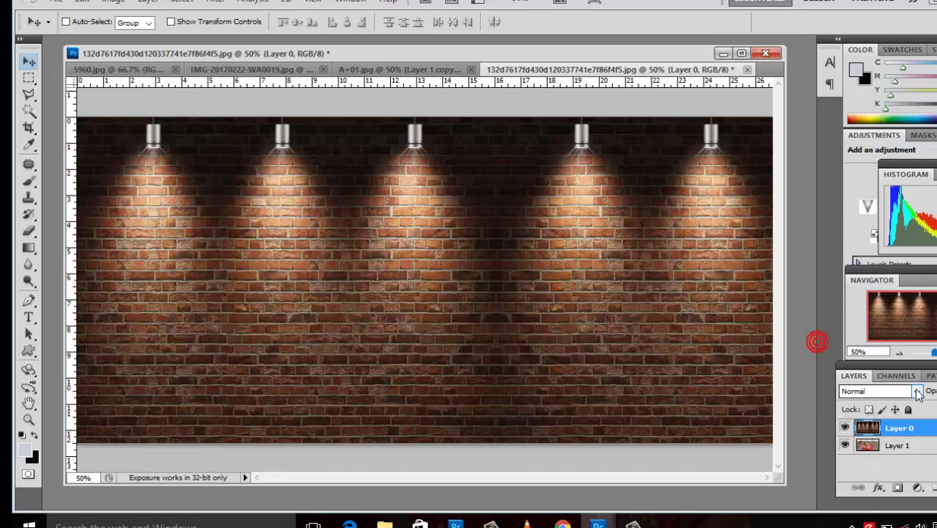
pyautogui.click(918, 394)
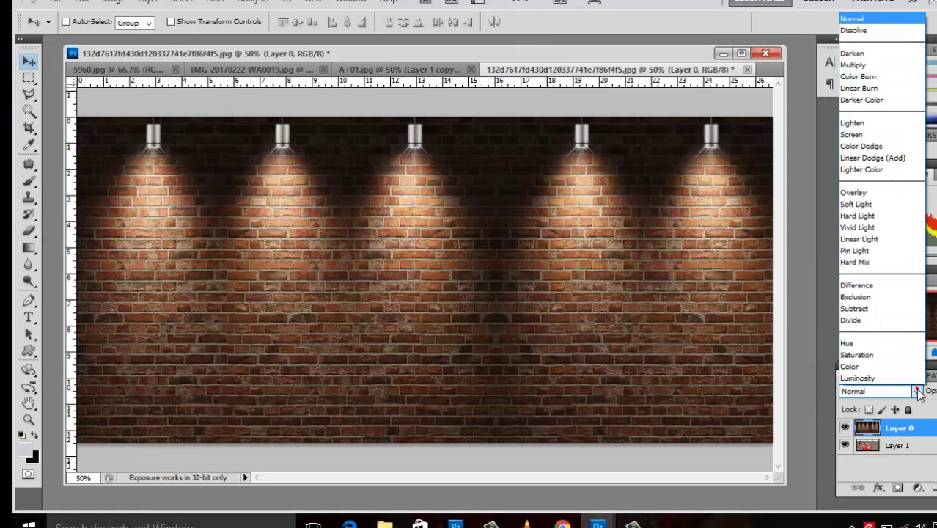
pyautogui.click(885, 309)
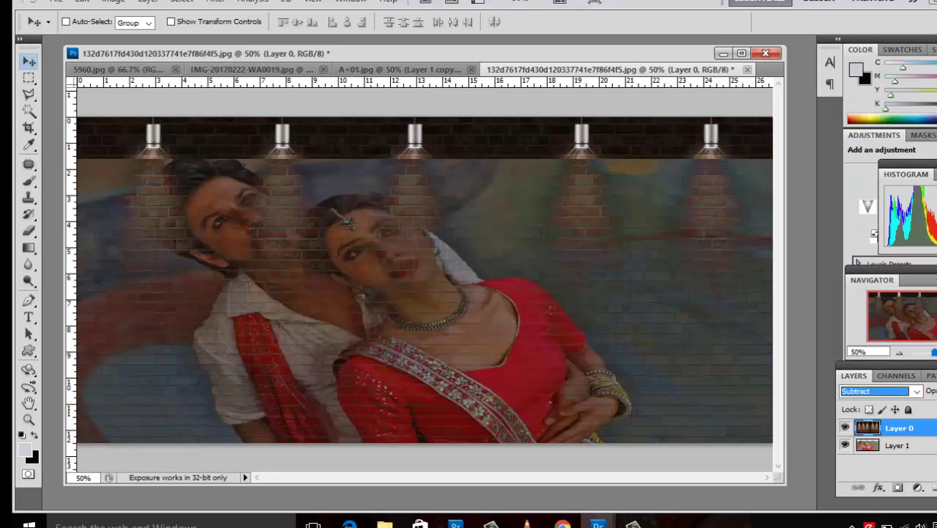
pyautogui.click(931, 391)
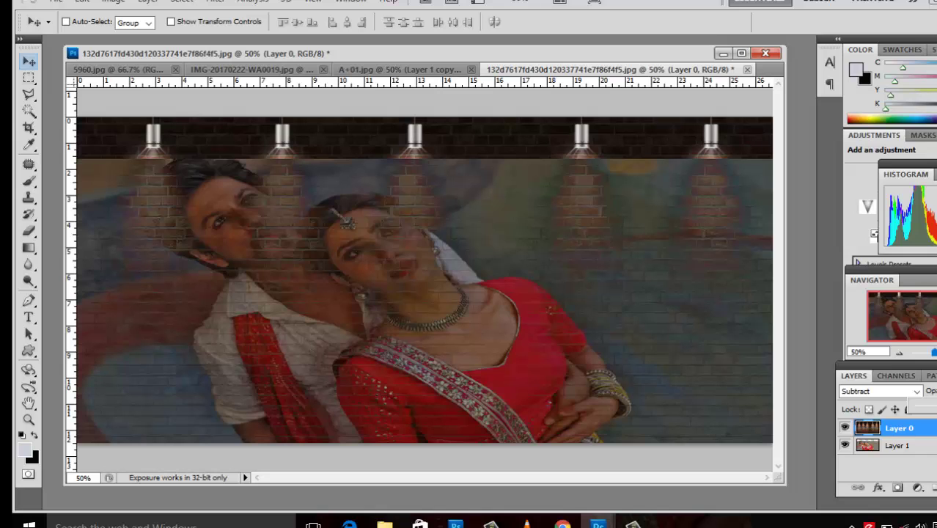
pyautogui.moveTo(931, 409); pyautogui.dragTo(913, 409)
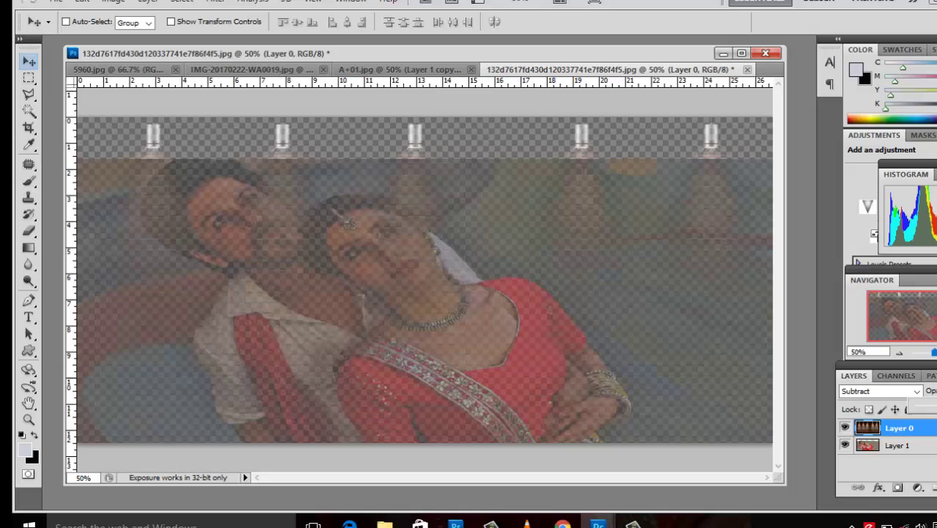
pyautogui.moveTo(925, 410); pyautogui.dragTo(936, 409)
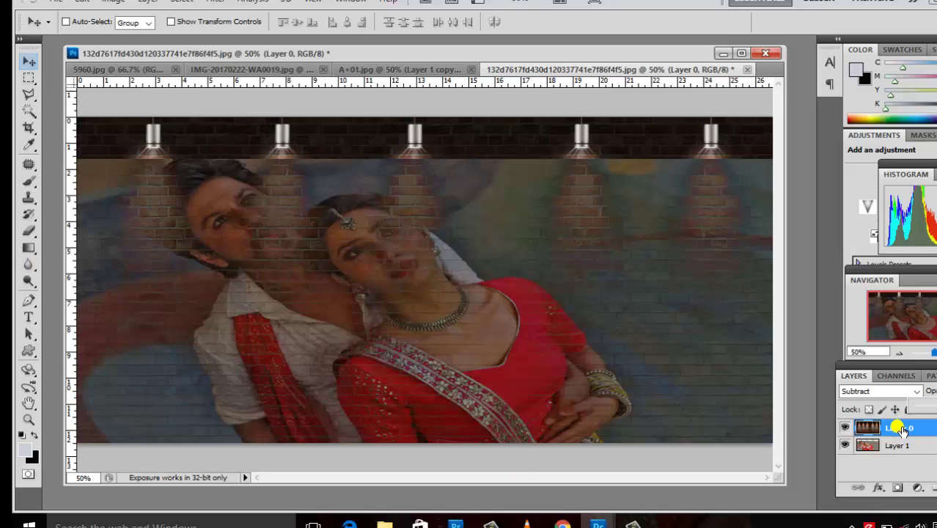
# Step: Try Divide blending on Layer 0, lowering then restoring its opacity
pyautogui.click(867, 393)
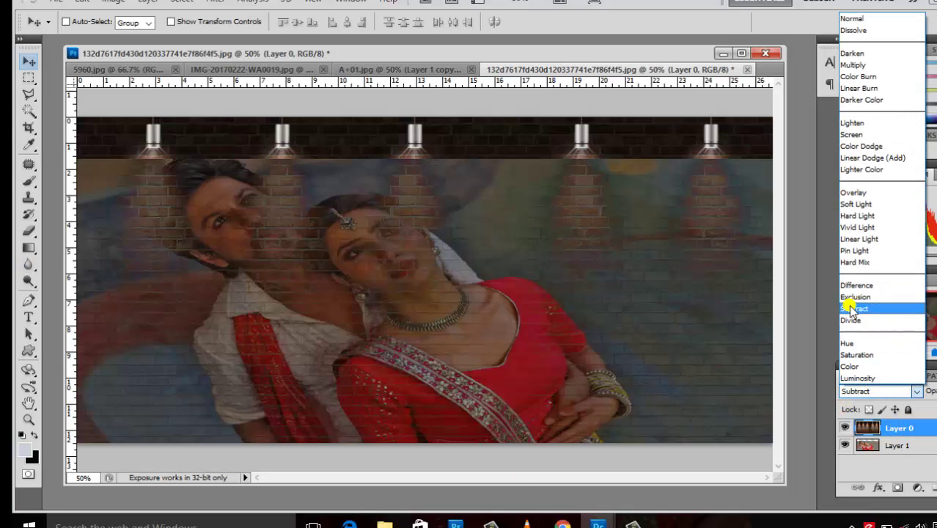
pyautogui.click(852, 323)
pyautogui.press('Down')
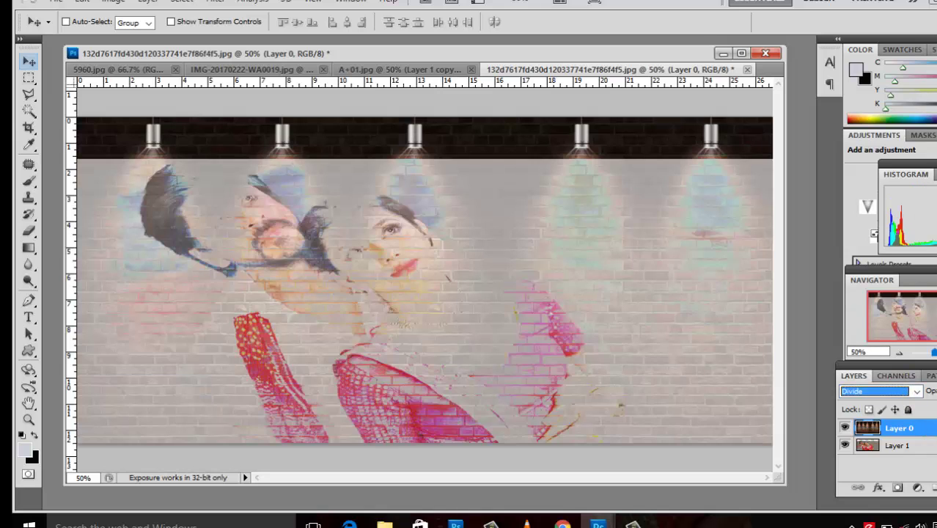
pyautogui.press('Return')
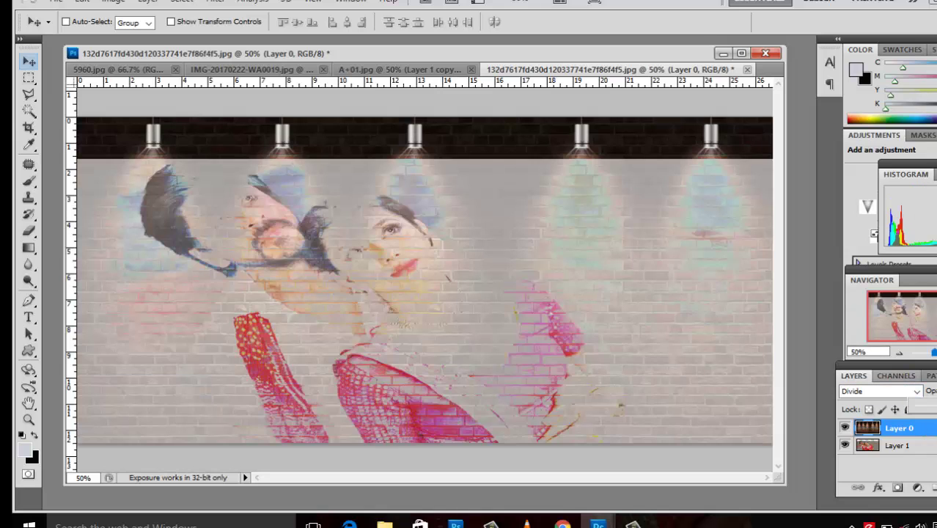
pyautogui.moveTo(936, 410); pyautogui.dragTo(926, 411)
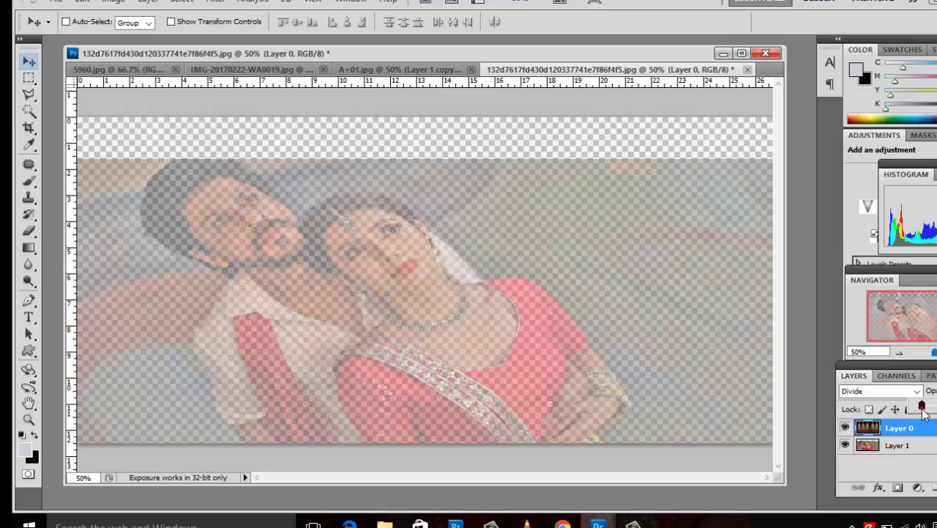
pyautogui.moveTo(920, 404); pyautogui.dragTo(936, 405)
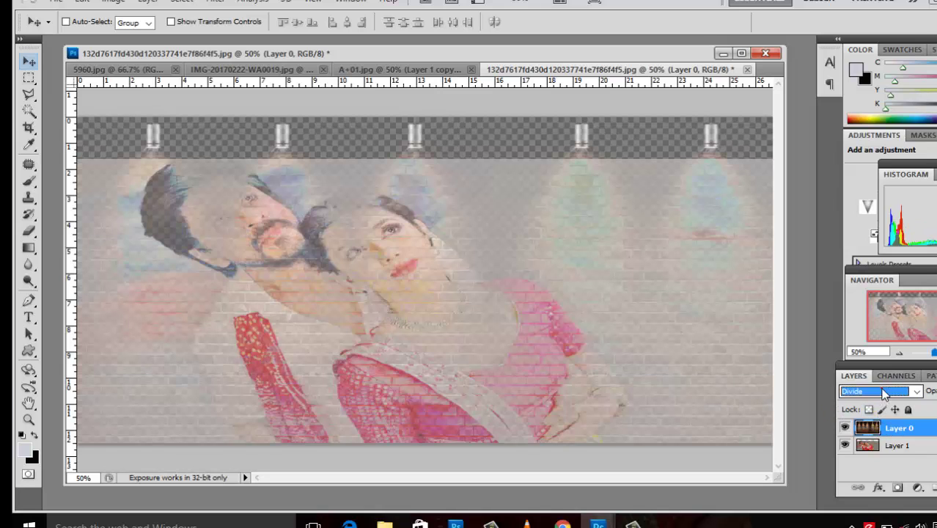
# Step: Try Hue and Linear Light on Layer 0, settle on Overlay, and lower its opacity
pyautogui.click(915, 391)
pyautogui.click(874, 343)
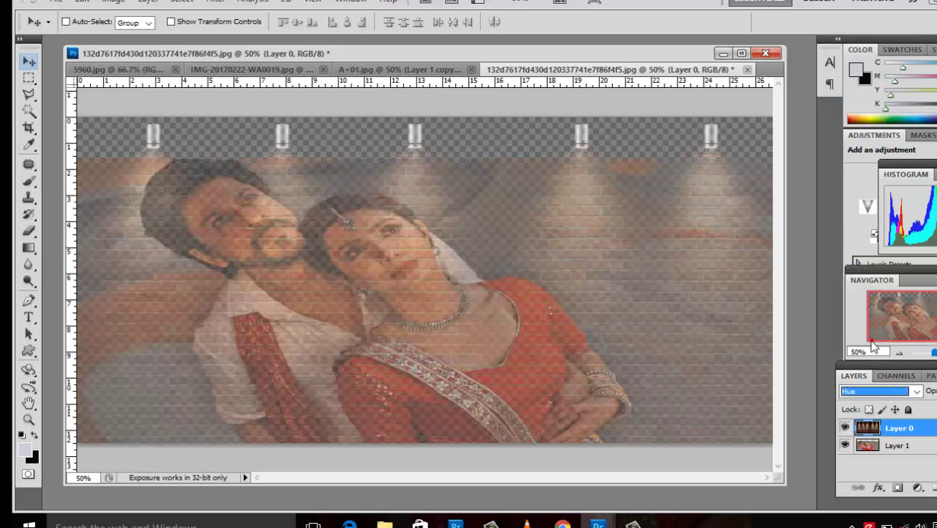
pyautogui.click(895, 393)
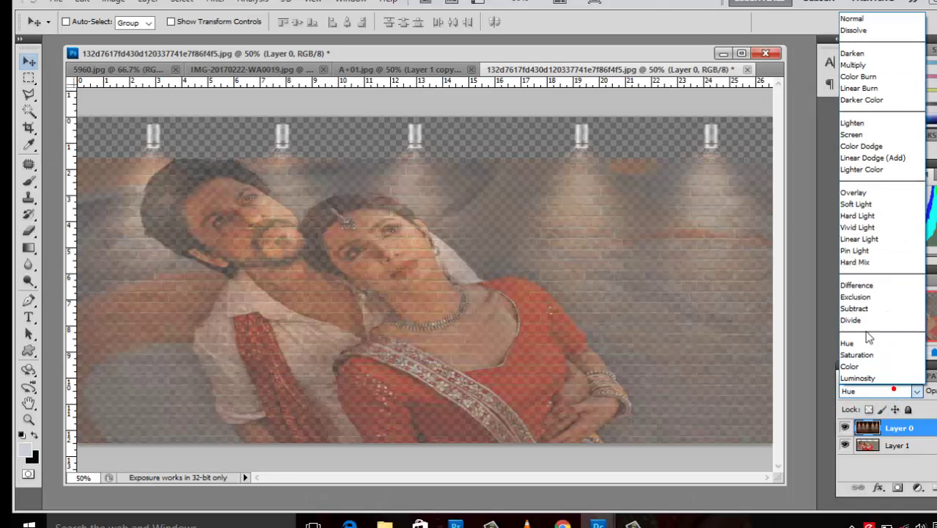
pyautogui.click(855, 239)
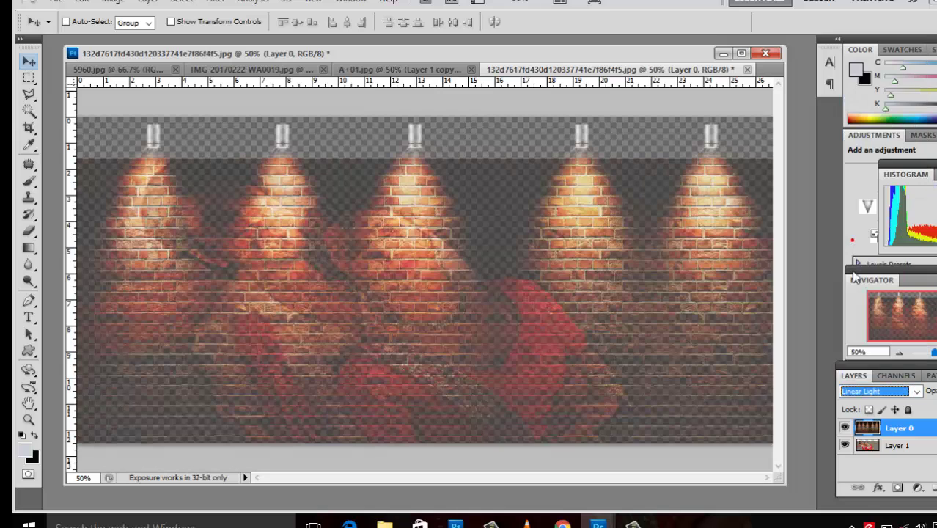
pyautogui.click(899, 392)
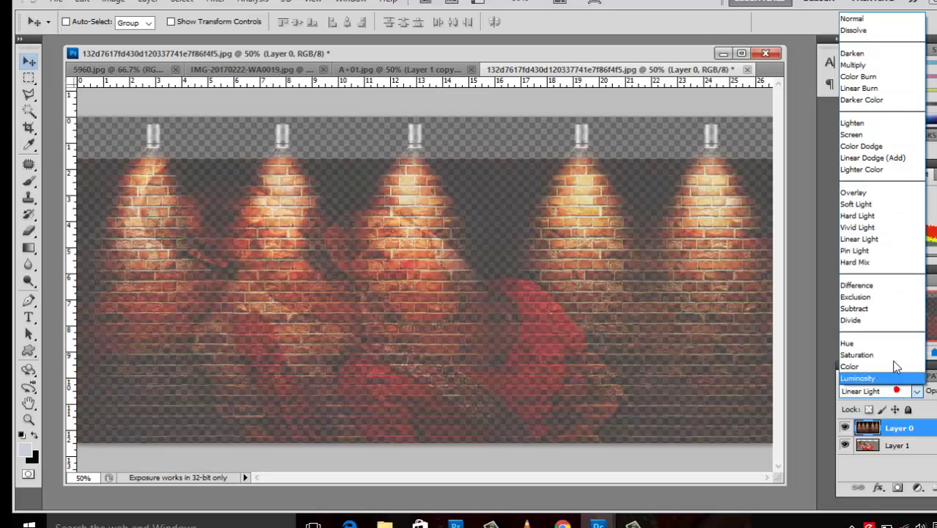
pyautogui.click(891, 197)
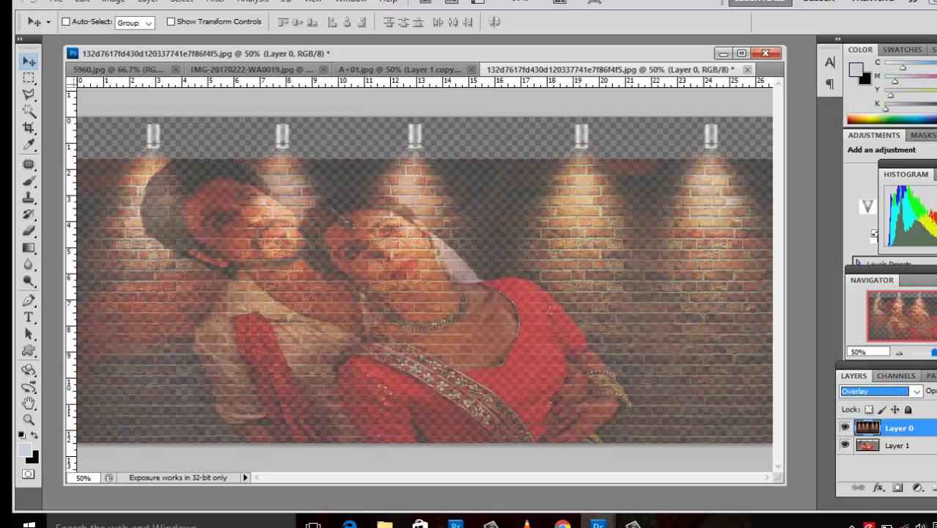
pyautogui.click(934, 390)
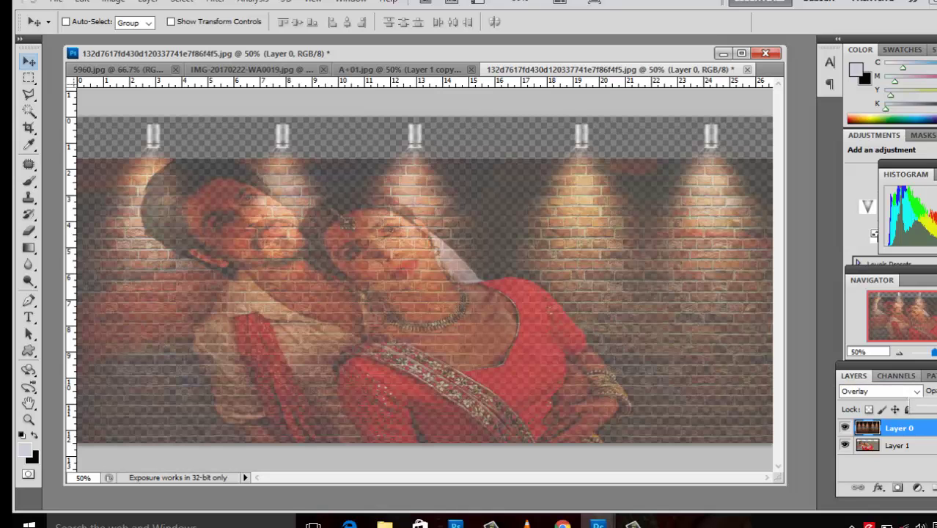
pyautogui.moveTo(934, 401); pyautogui.dragTo(326, 33)
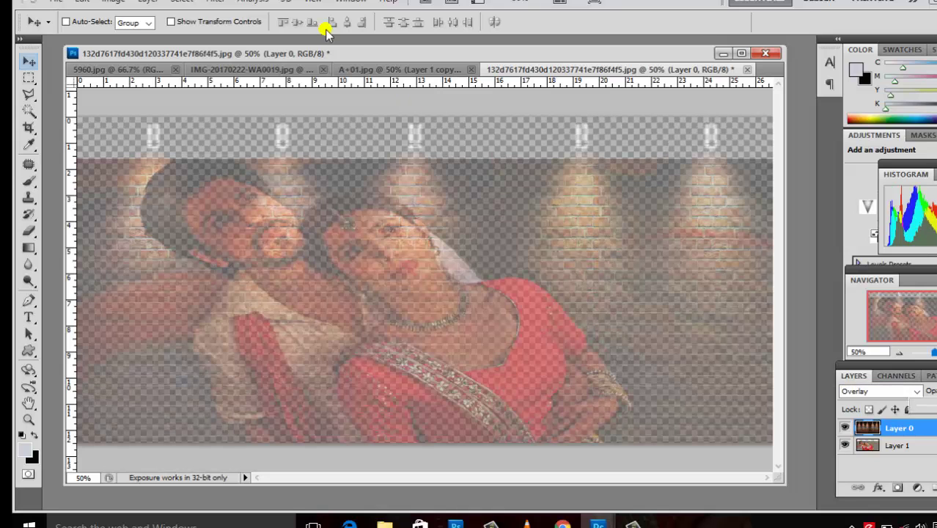
# Step: Browse the Open dialog to the SOFTWARE folder on Local Disk (G:)
pyautogui.click(253, 66)
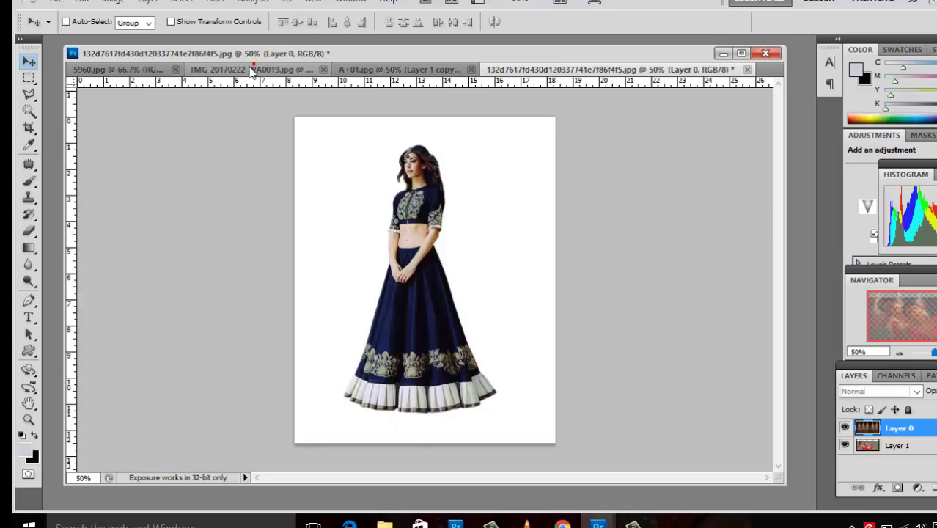
pyautogui.click(402, 72)
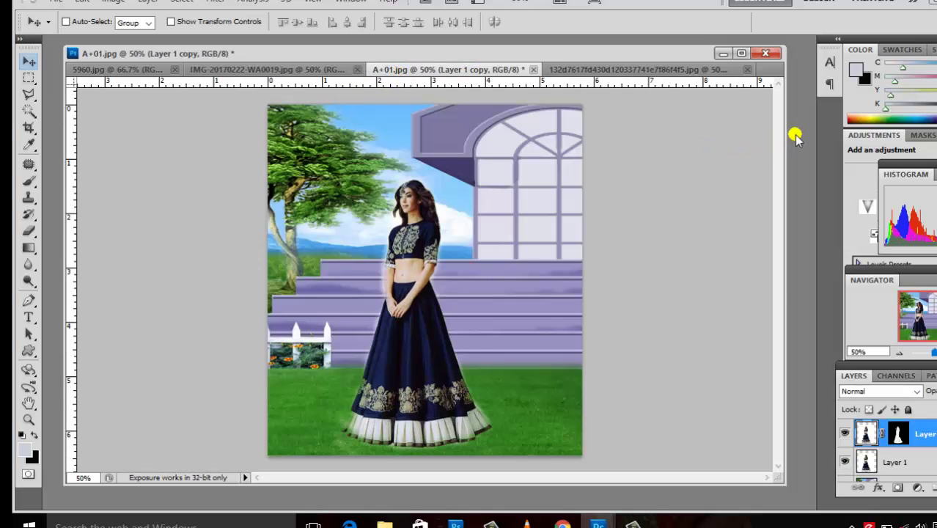
pyautogui.hotkey('ctrl', 'o')
pyautogui.click(339, 215)
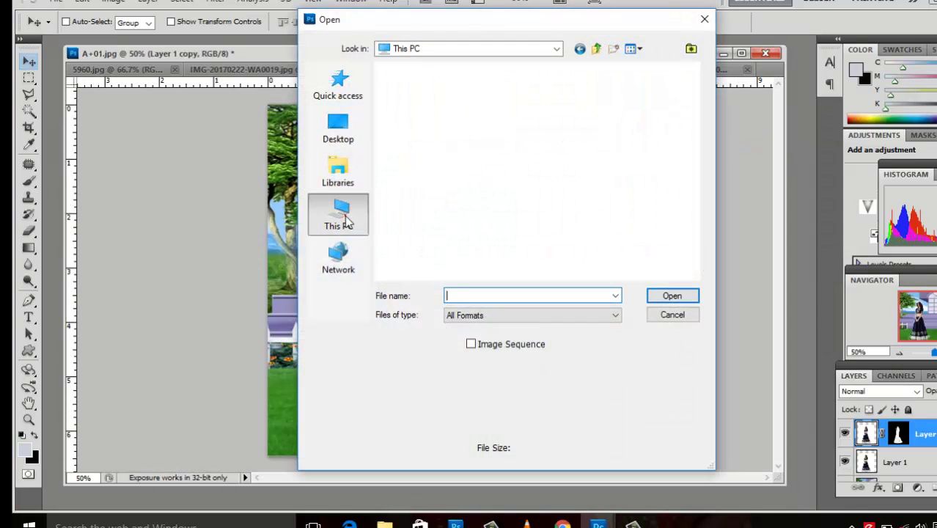
pyautogui.scroll(-5, 433, 212)
pyautogui.doubleClick(464, 224)
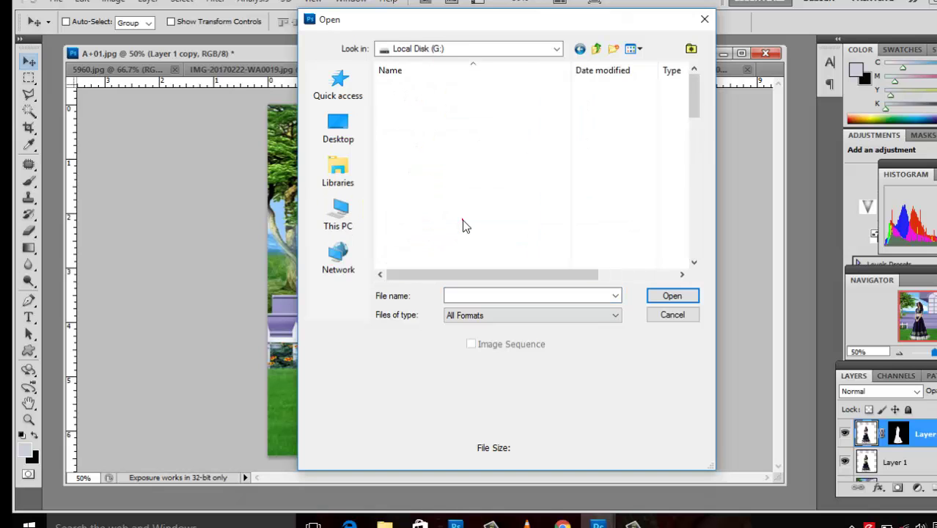
pyautogui.scroll(-5, 463, 226)
pyautogui.scroll(-1, 454, 216)
pyautogui.scroll(-4, 447, 220)
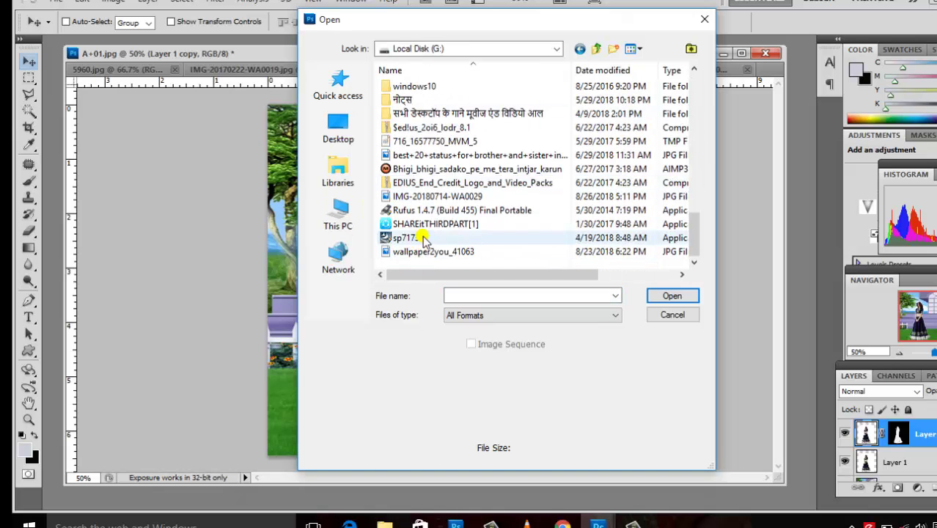
pyautogui.scroll(2, 432, 235)
pyautogui.scroll(1, 411, 161)
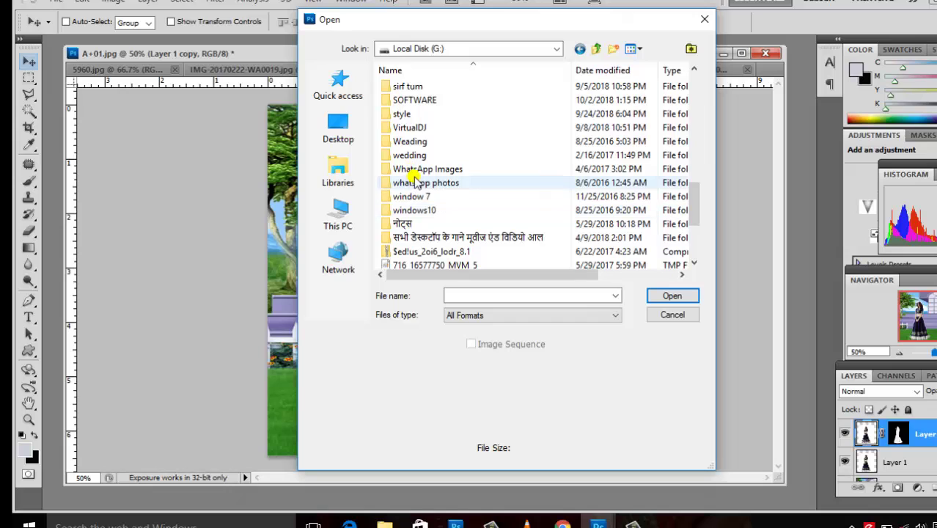
pyautogui.click(409, 103)
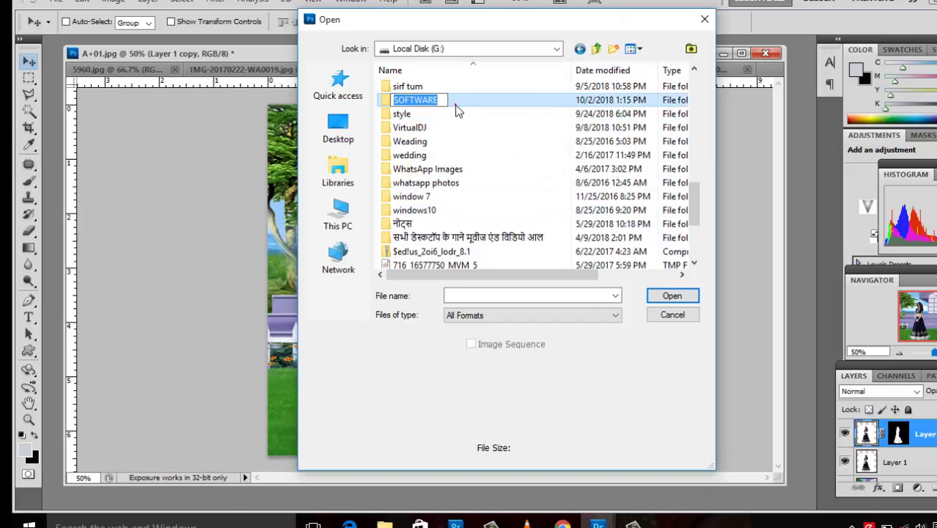
pyautogui.doubleClick(455, 107)
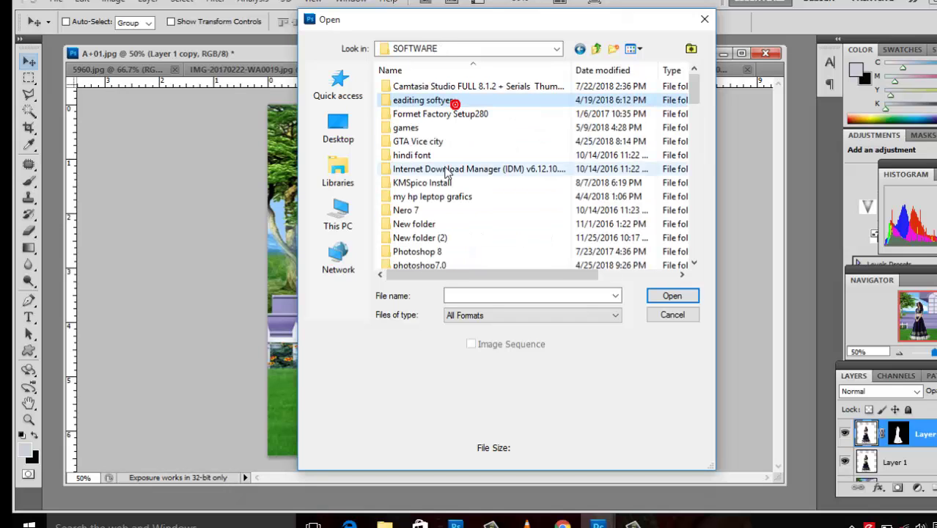
# Step: Open 32 copy.jpg from the RAJ\photo background folder
pyautogui.scroll(-3, 449, 171)
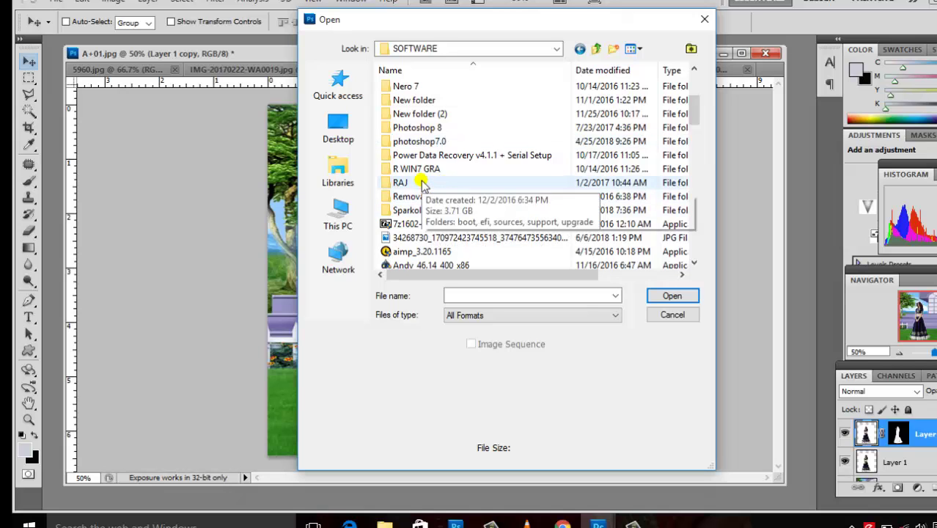
pyautogui.doubleClick(421, 182)
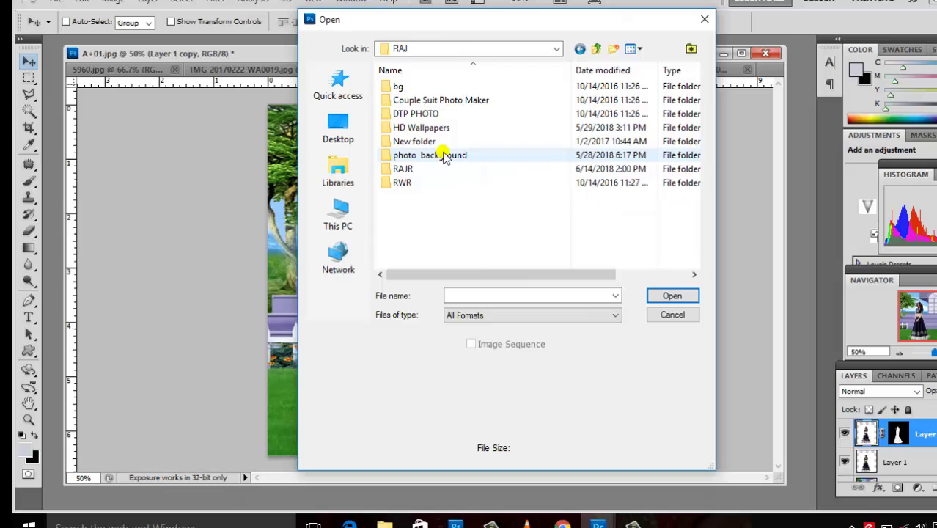
pyautogui.doubleClick(445, 156)
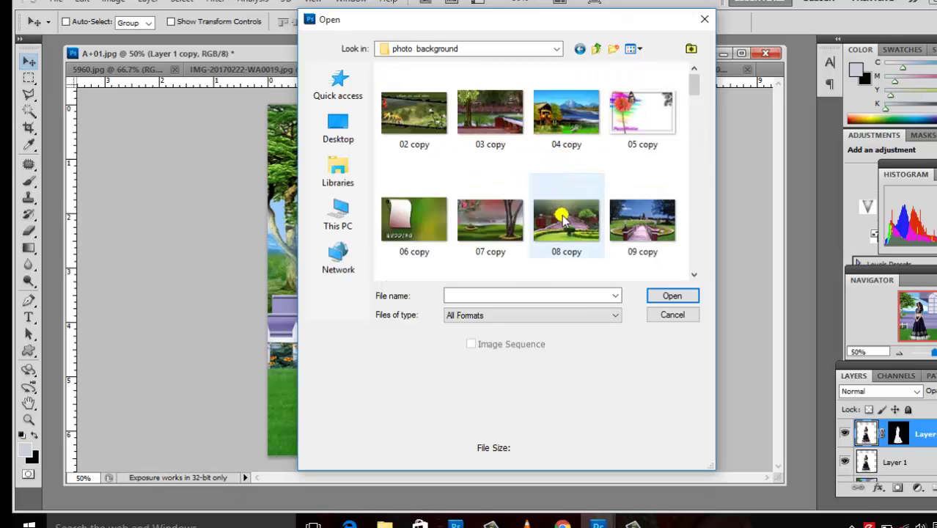
pyautogui.scroll(-3, 500, 229)
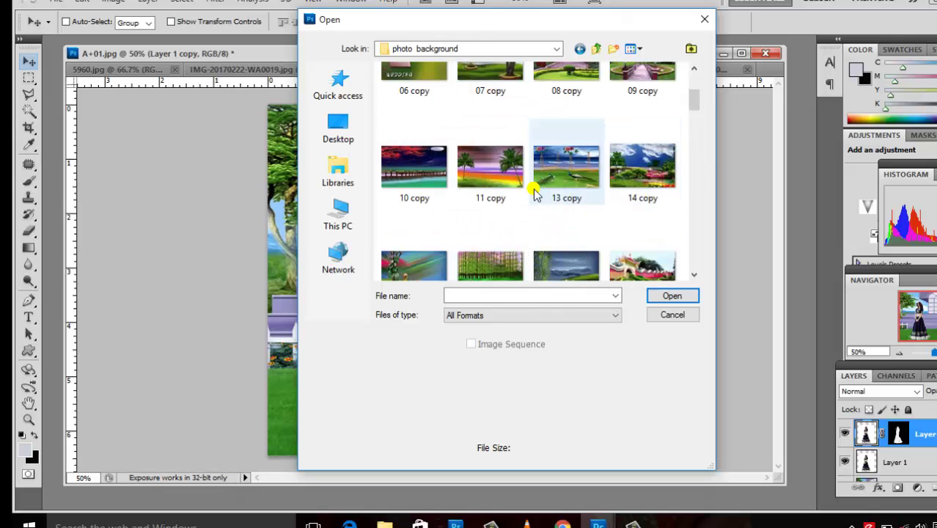
pyautogui.scroll(-3, 553, 197)
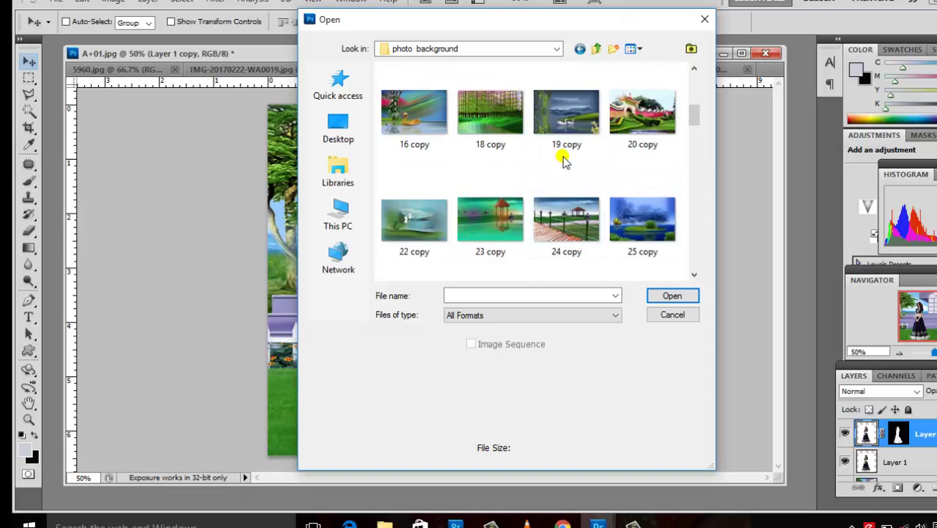
pyautogui.click(563, 109)
pyautogui.scroll(-3, 564, 183)
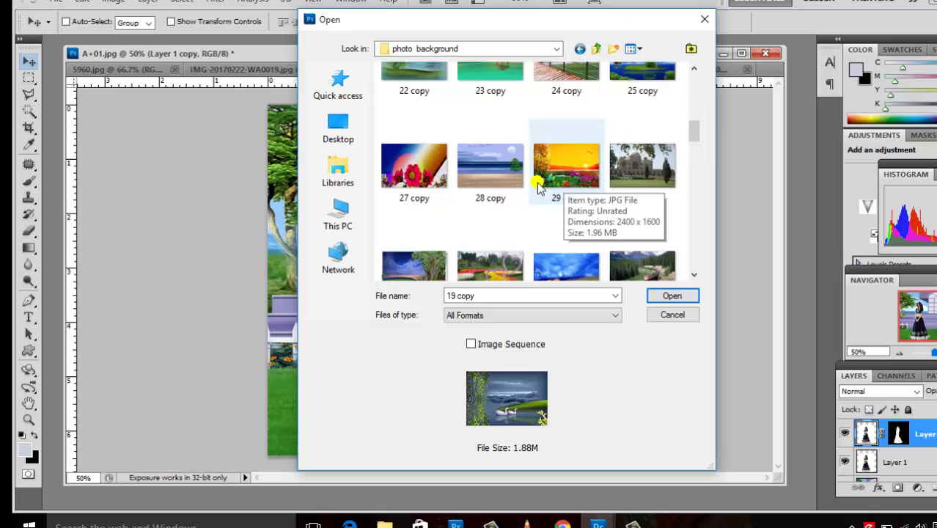
pyautogui.click(559, 253)
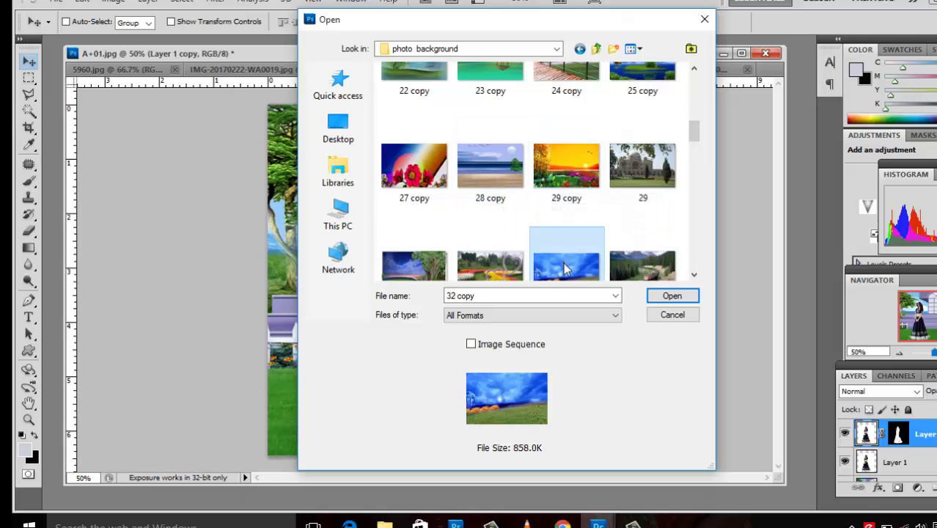
pyautogui.doubleClick(561, 257)
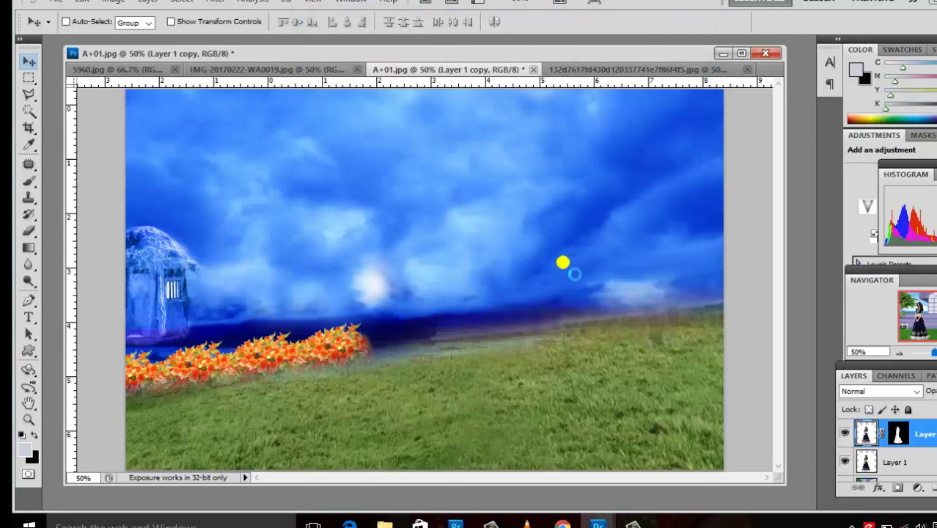
pyautogui.click(246, 68)
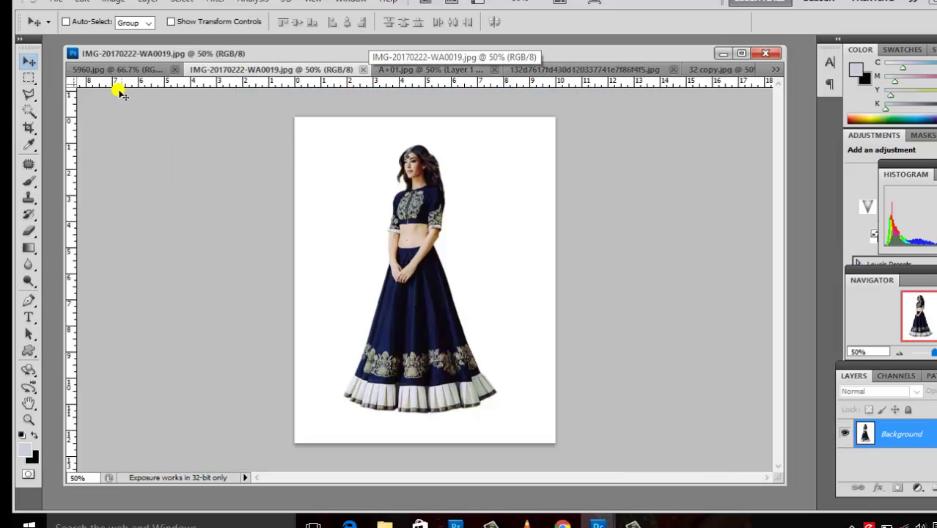
# Step: Step through the open documents to reach the 32 copy.jpg landscape
pyautogui.click(112, 68)
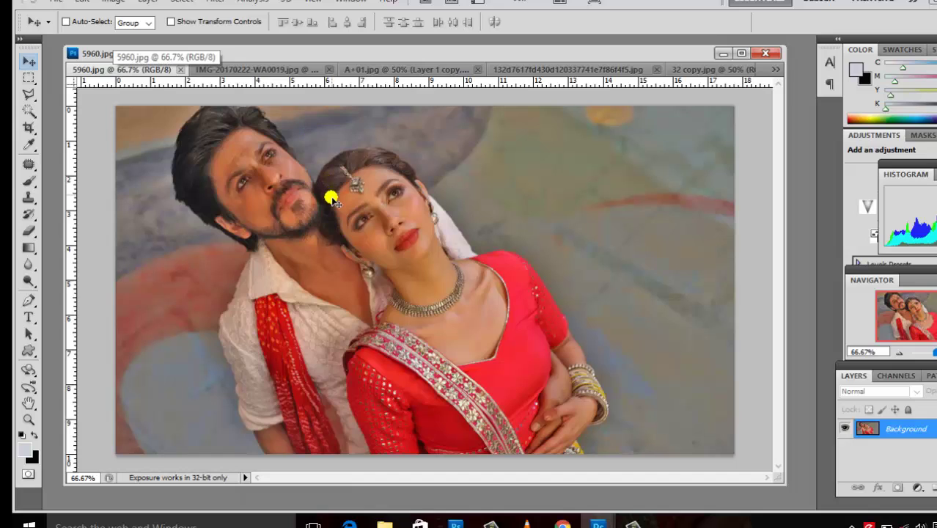
pyautogui.click(402, 69)
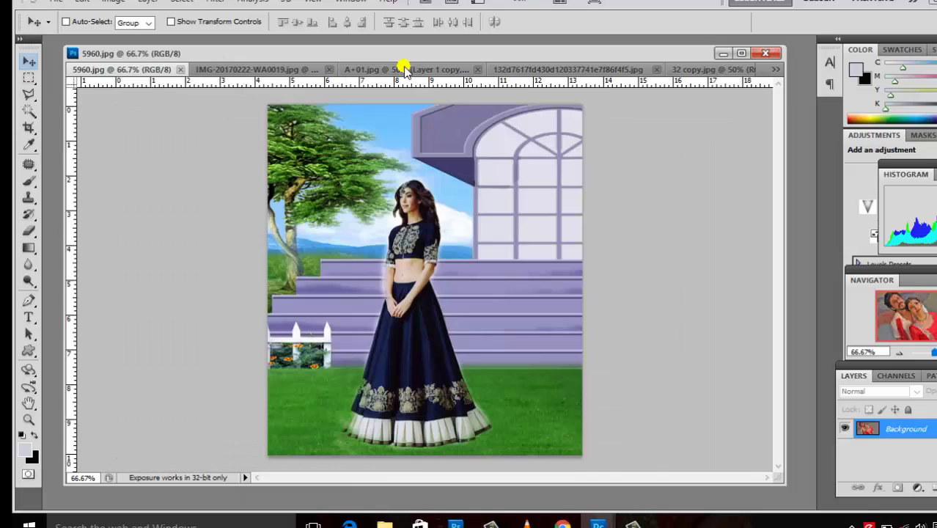
pyautogui.click(213, 74)
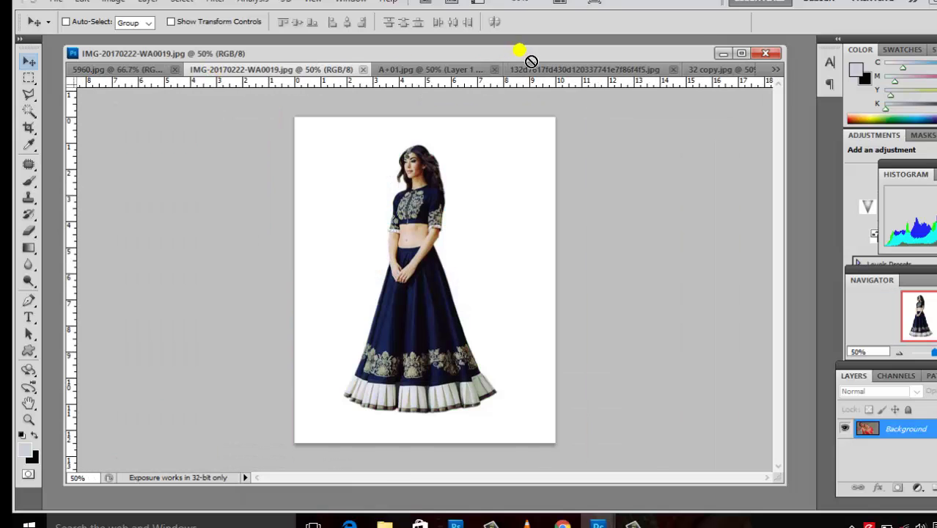
pyautogui.click(539, 70)
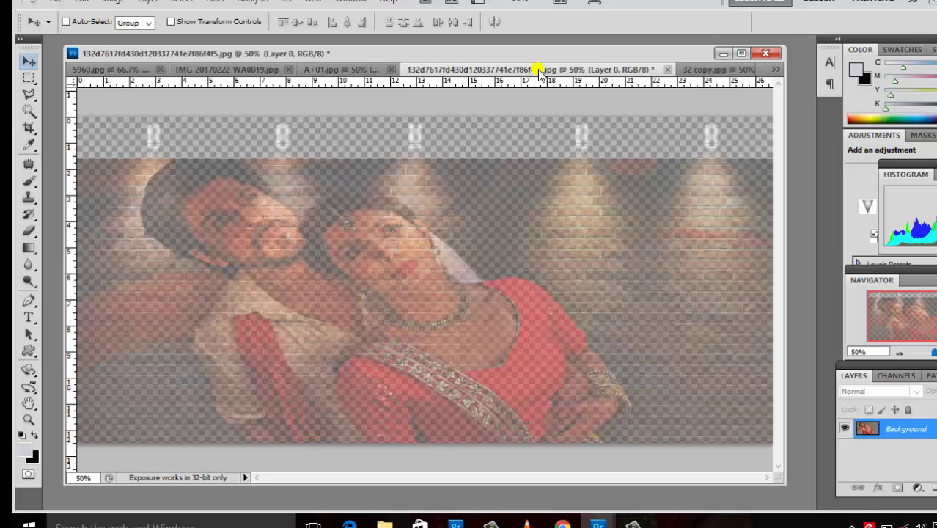
pyautogui.click(710, 69)
# Step: Paste the couple photo into 32 copy.jpg and drag it toward the top centre
pyautogui.hotkey('ctrl', 'v')
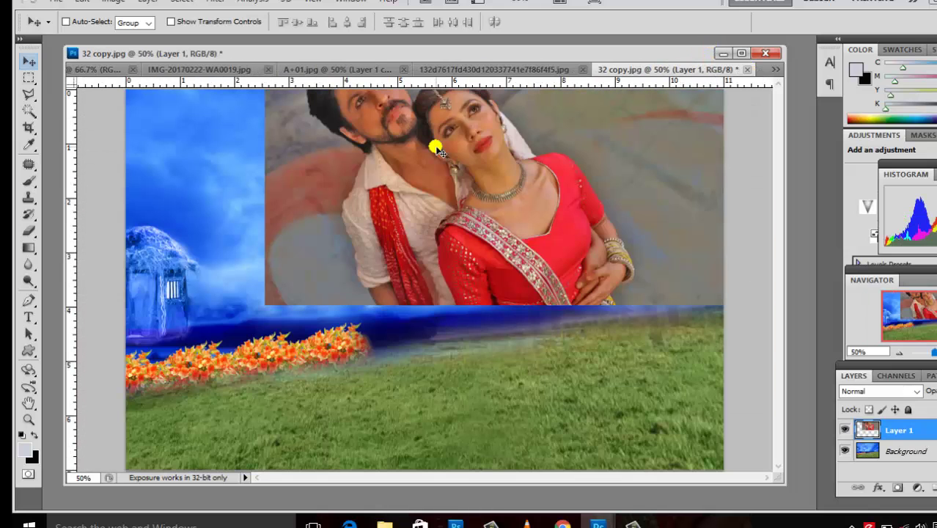
pyautogui.moveTo(435, 147)
pyautogui.mouseDown()
pyautogui.moveTo(334, 212)
pyautogui.moveTo(352, 212)
pyautogui.mouseUp()
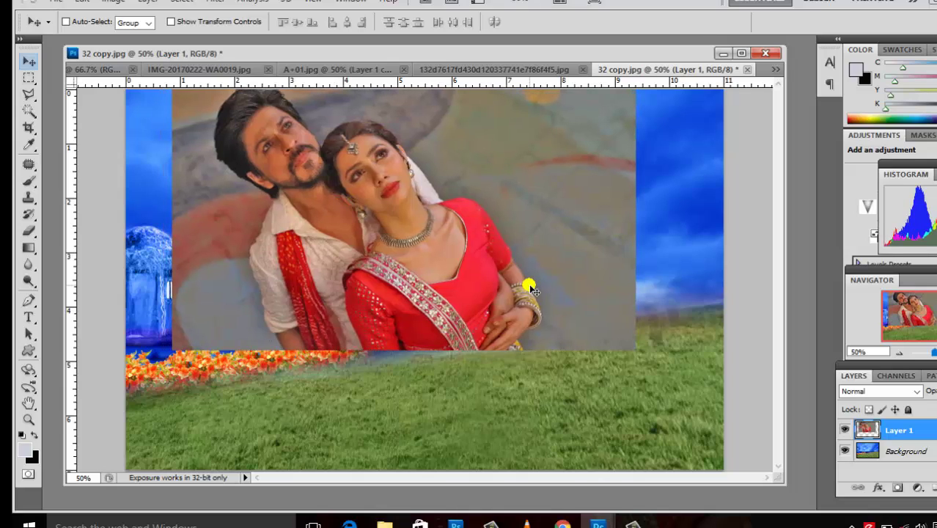
pyautogui.hotkey('ctrl', 't')
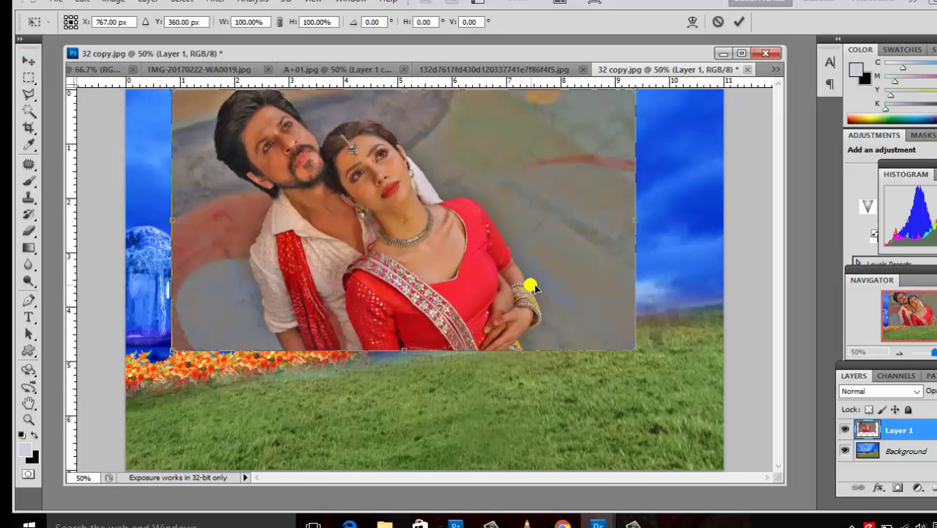
# Step: Scale, stretch, rotate and skew the couple photo across the canvas width over the grass
pyautogui.click(741, 53)
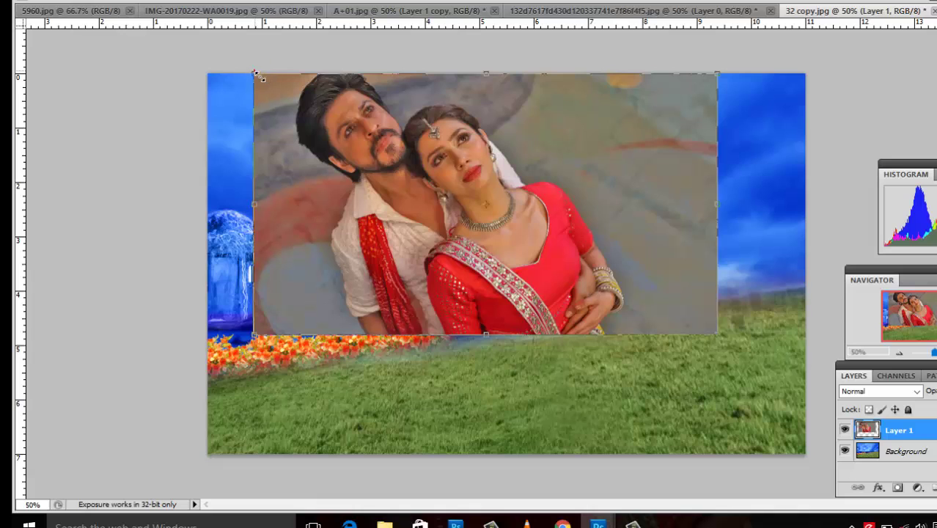
pyautogui.moveTo(255, 74); pyautogui.dragTo(193, 68)
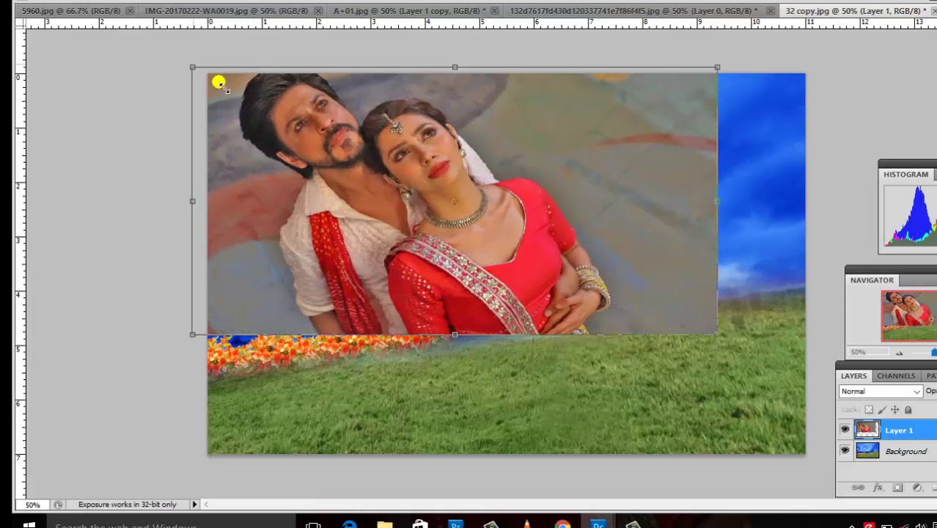
pyautogui.moveTo(722, 206); pyautogui.dragTo(824, 199)
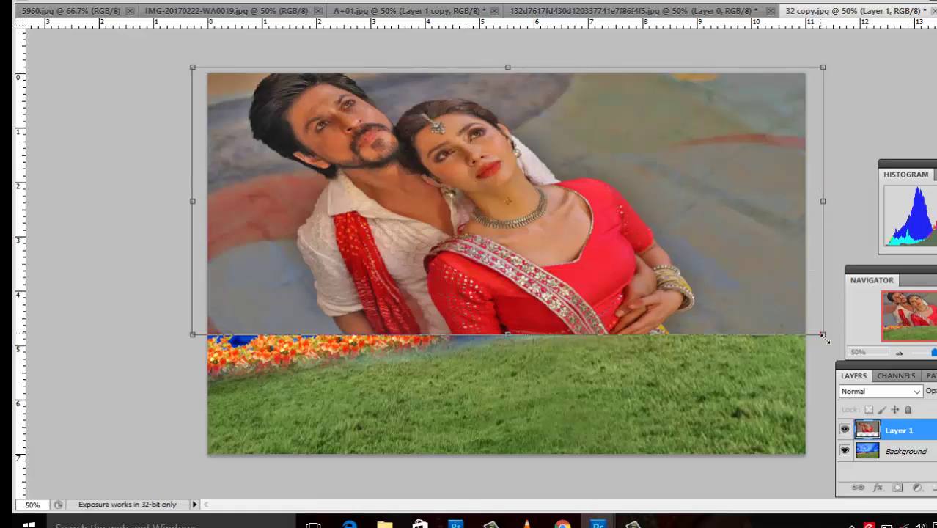
pyautogui.moveTo(822, 335); pyautogui.dragTo(807, 282)
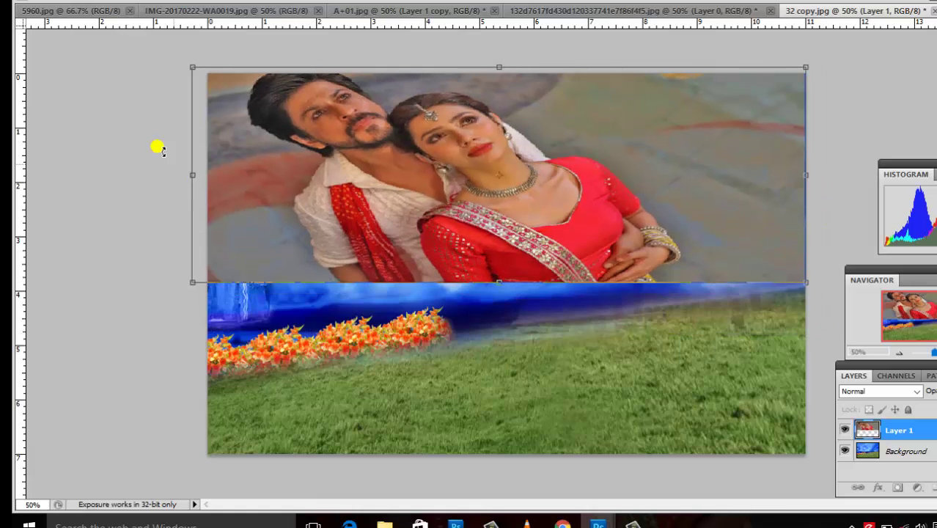
pyautogui.moveTo(181, 44)
pyautogui.mouseDown()
pyautogui.moveTo(153, 78)
pyautogui.moveTo(152, 70)
pyautogui.mouseUp()
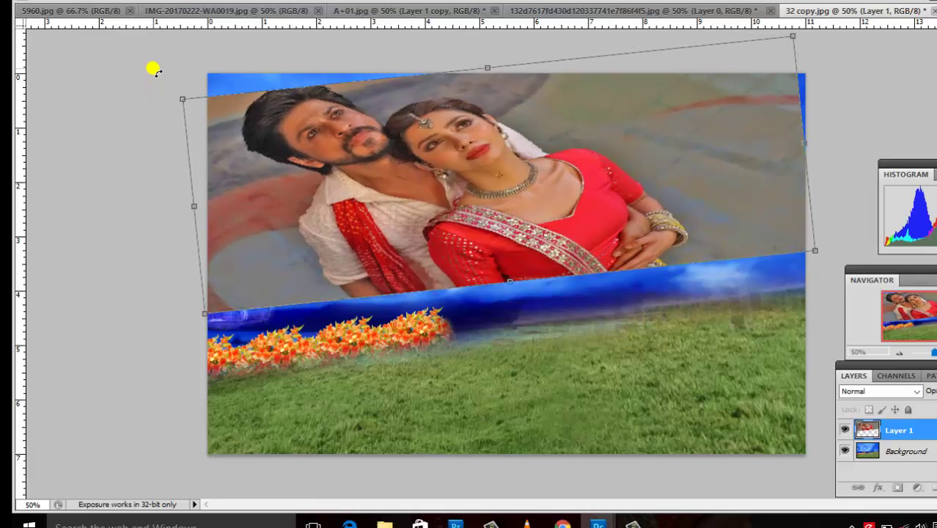
pyautogui.moveTo(821, 257); pyautogui.dragTo(825, 279)
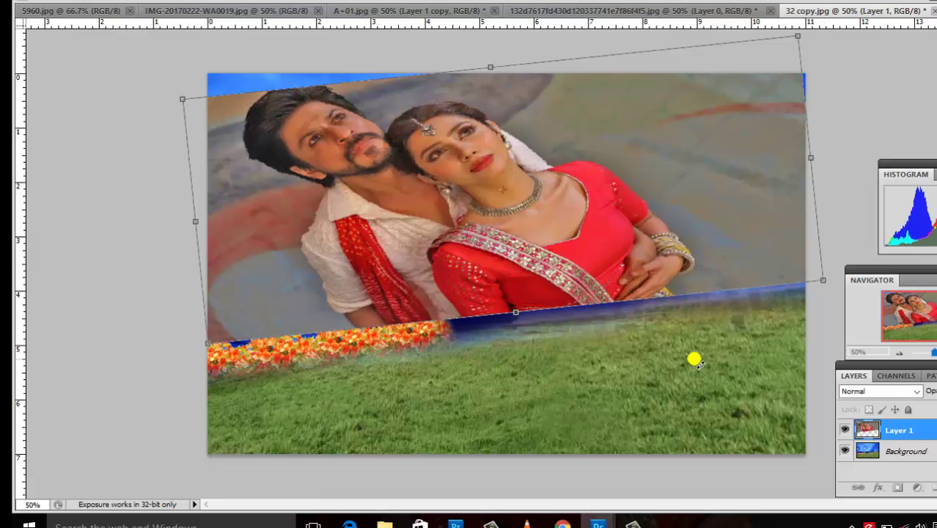
pyautogui.press('Return')
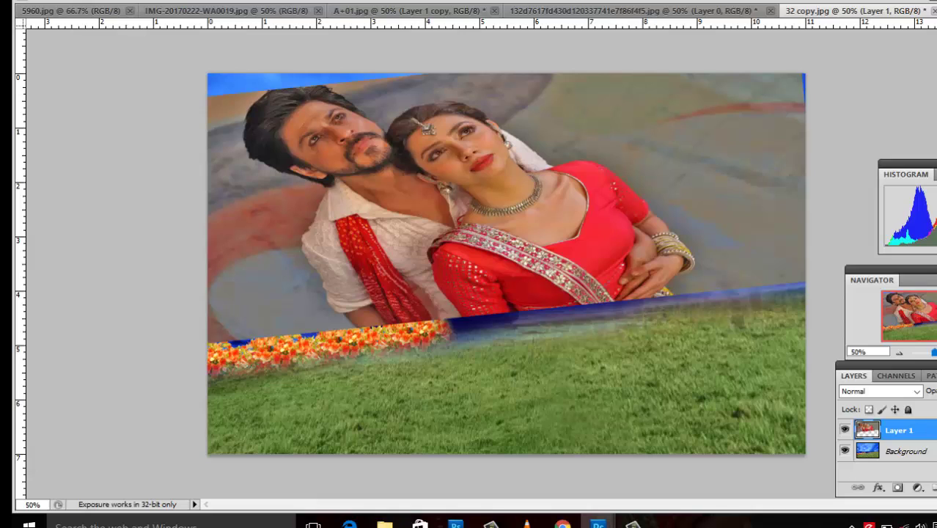
pyautogui.rightClick(899, 430)
# Step: Switch Layer 1 to Color Dodge and drag its opacity down until the couple nearly vanish
pyautogui.click(770, 432)
pyautogui.click(917, 391)
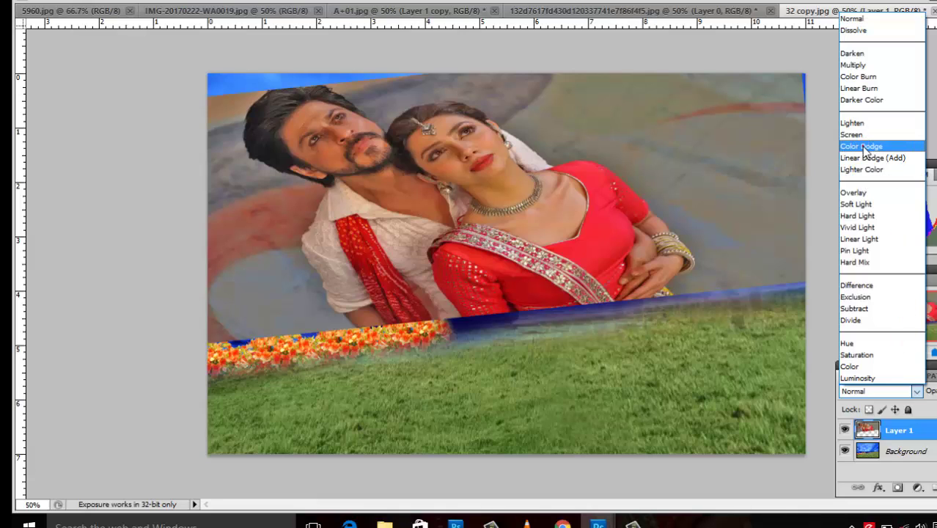
pyautogui.click(860, 146)
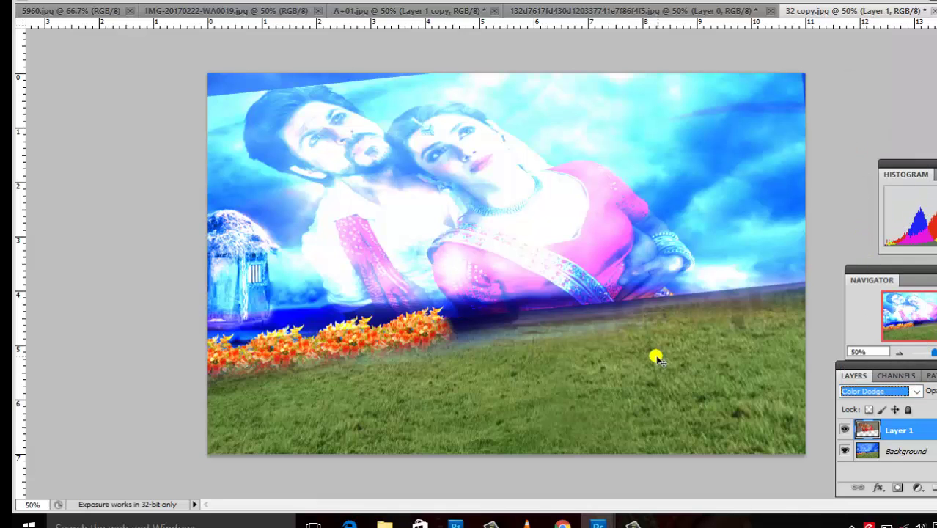
pyautogui.press('Return')
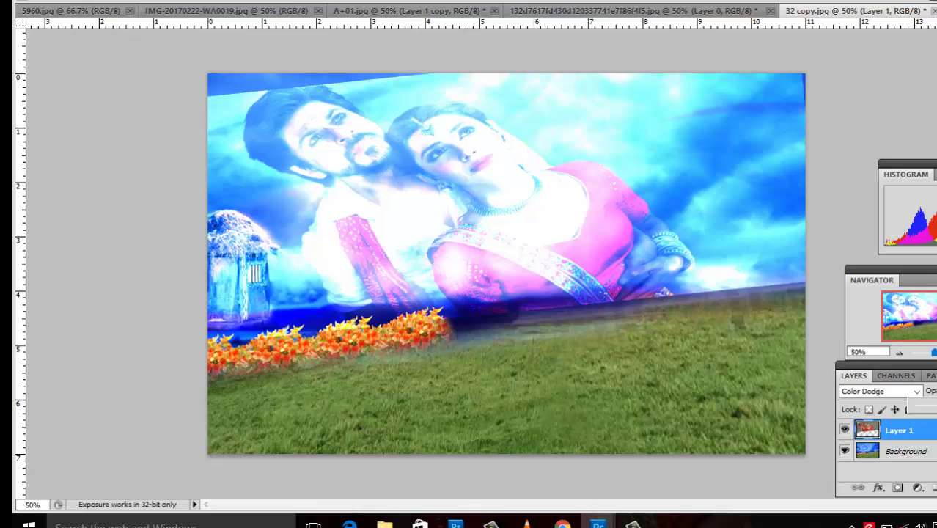
pyautogui.moveTo(935, 408); pyautogui.dragTo(931, 407)
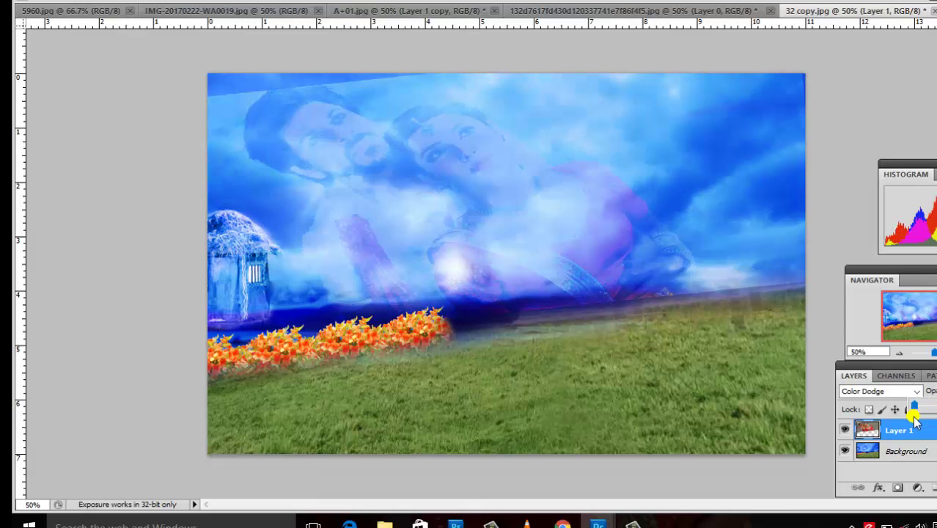
pyautogui.moveTo(931, 408)
pyautogui.mouseDown()
pyautogui.moveTo(924, 416)
pyautogui.moveTo(931, 409)
pyautogui.mouseUp()
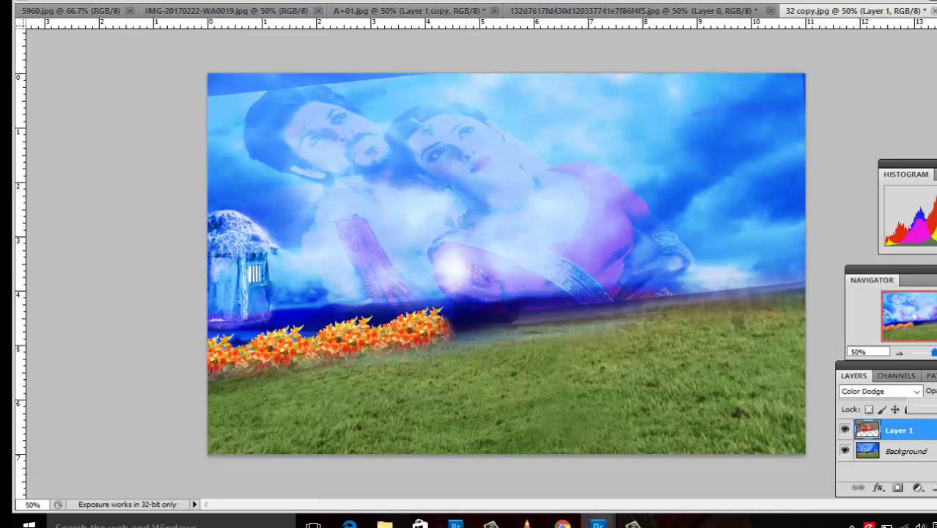
# Step: Preview Layer 1 in Lighter Color, then Hard Mix, adjusting its opacity
pyautogui.click(907, 391)
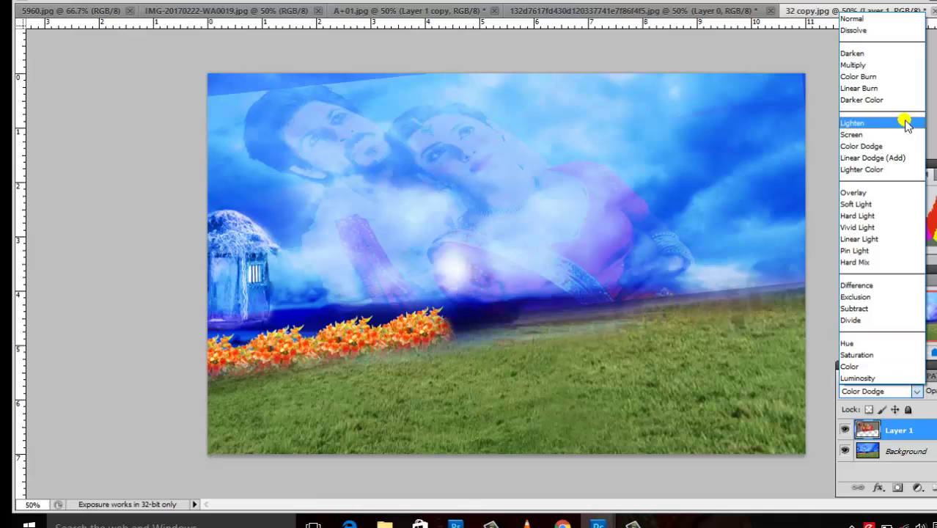
pyautogui.click(885, 171)
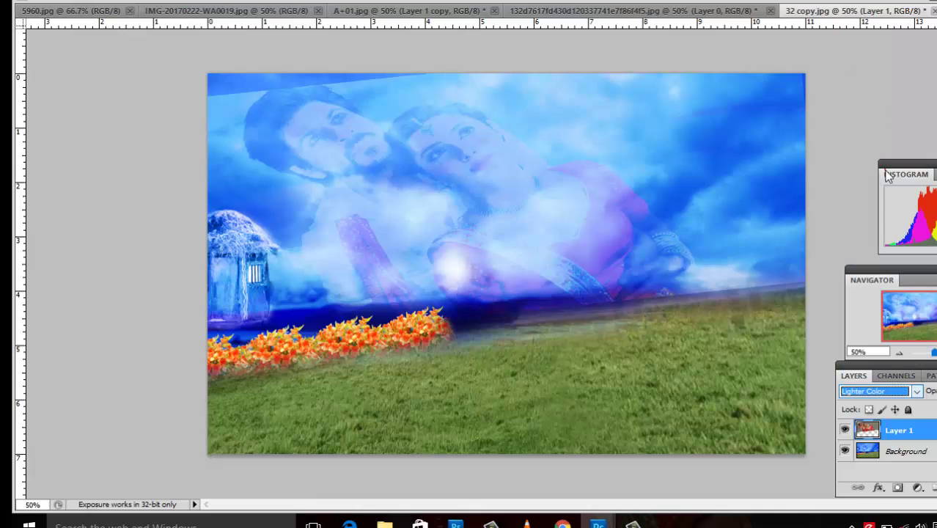
pyautogui.click(891, 390)
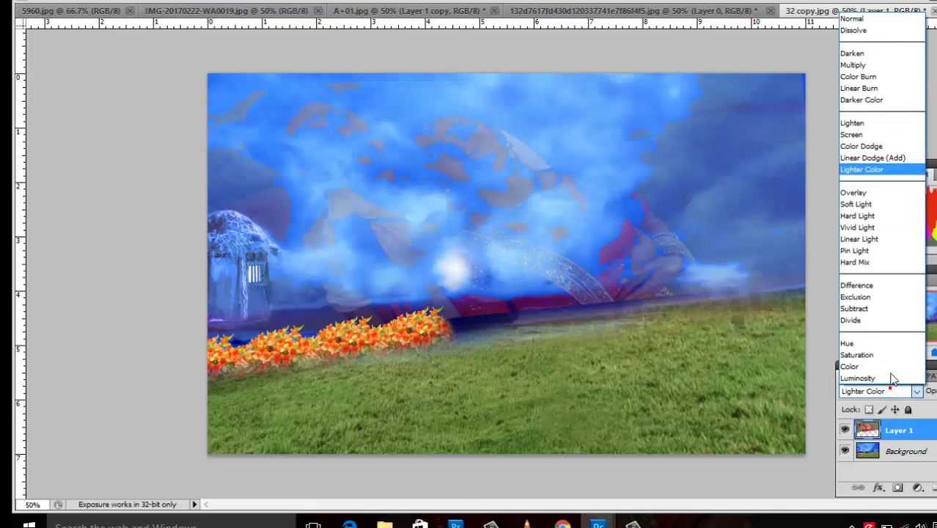
pyautogui.click(872, 270)
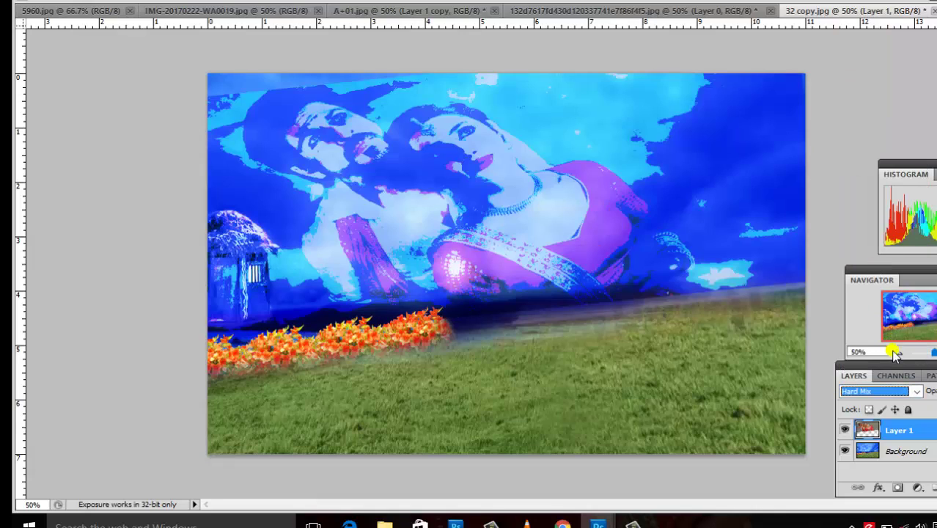
pyautogui.click(917, 402)
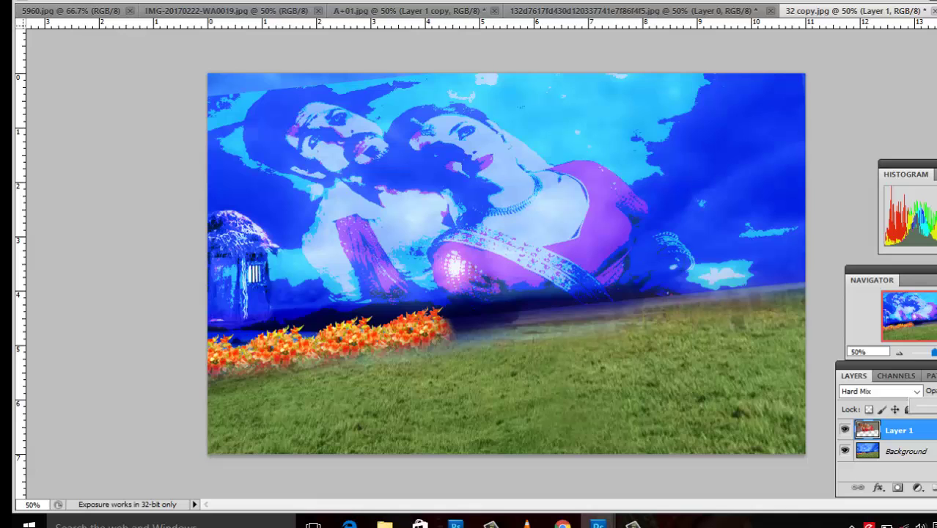
pyautogui.moveTo(902, 404)
pyautogui.mouseDown()
pyautogui.moveTo(917, 404)
pyautogui.moveTo(891, 405)
pyautogui.moveTo(936, 409)
pyautogui.mouseUp()
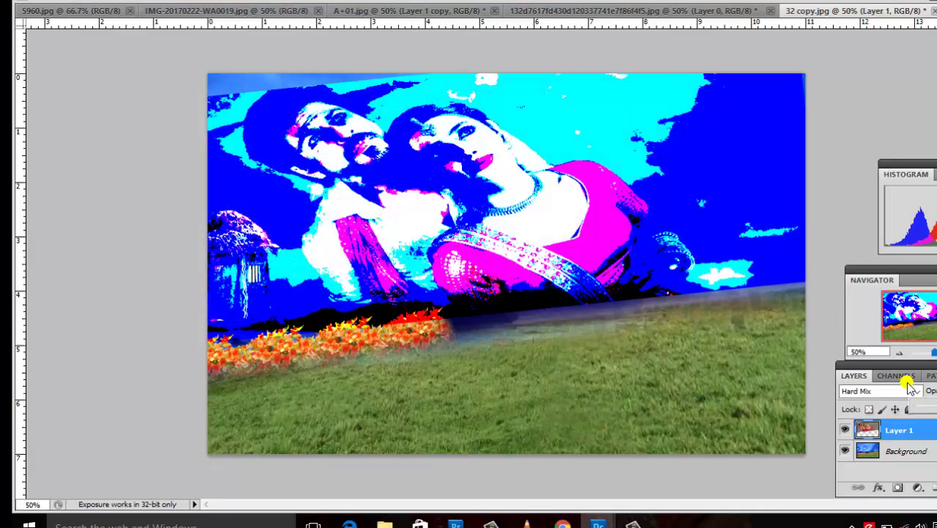
# Step: Try Color and Difference blend modes, then settle on Vivid Light for Layer 1
pyautogui.click(896, 391)
pyautogui.click(886, 365)
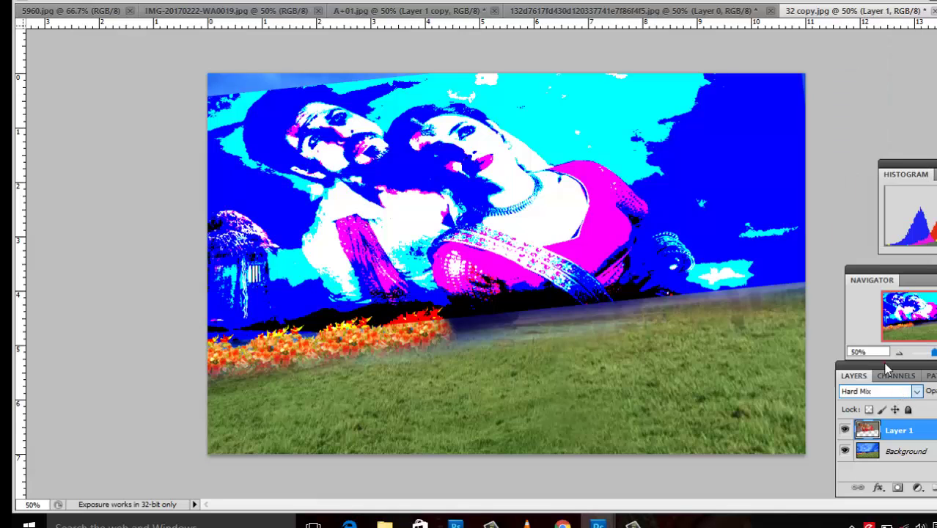
pyautogui.click(917, 391)
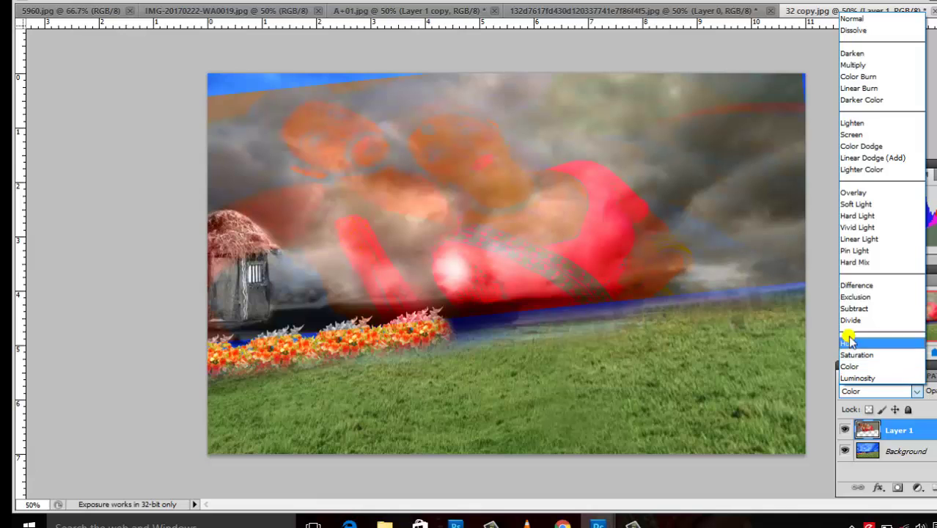
pyautogui.click(857, 285)
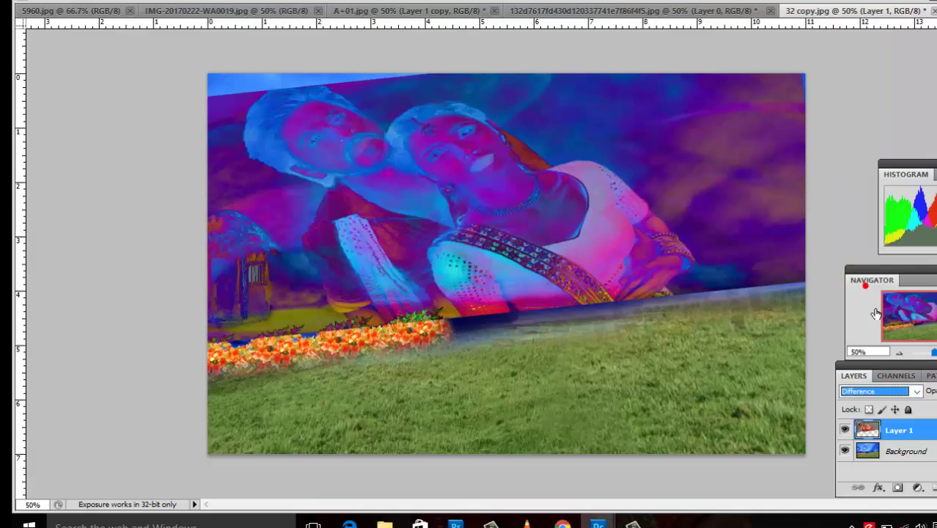
pyautogui.click(917, 391)
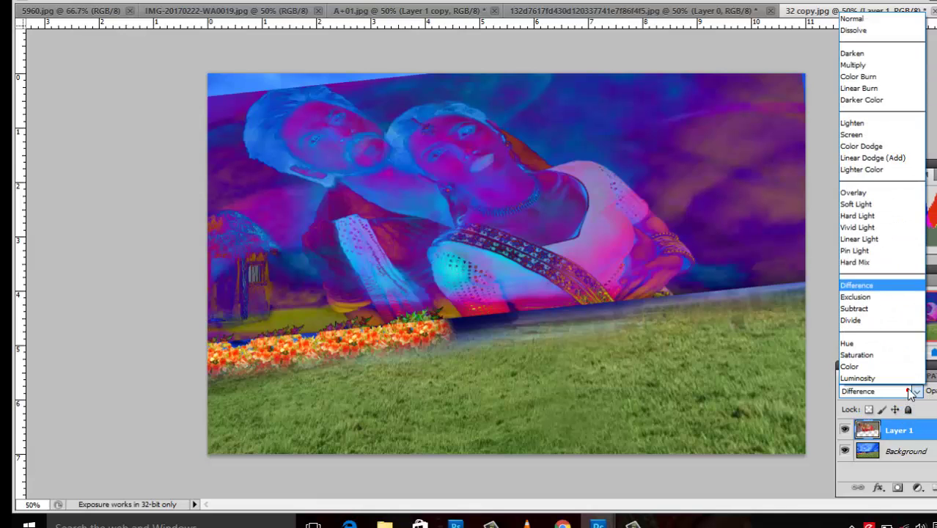
pyautogui.click(858, 227)
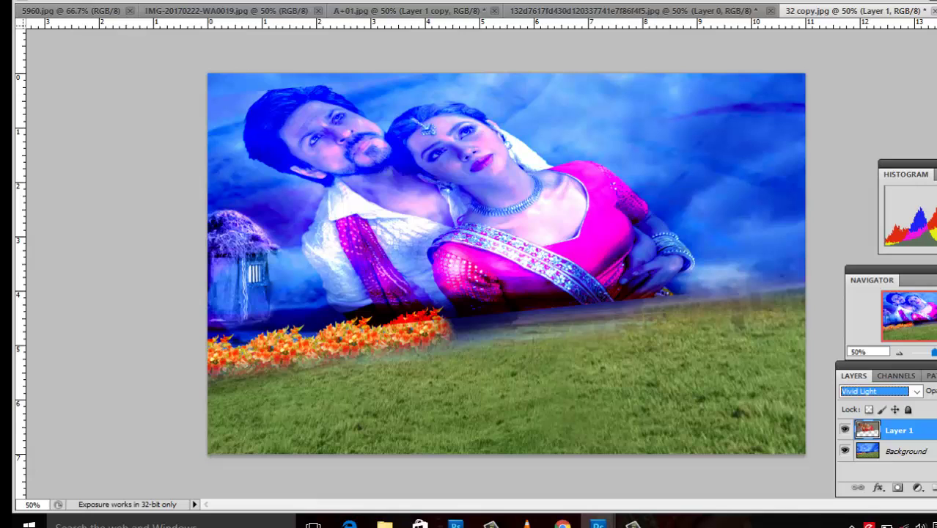
pyautogui.click(936, 391)
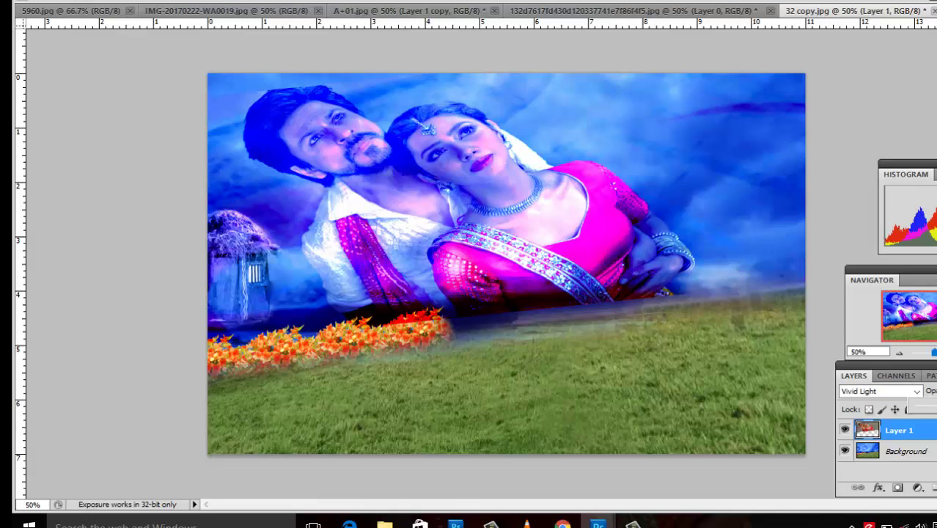
# Step: Lower Layer 1's opacity slightly so the Vivid Light couple fades into the sky
pyautogui.moveTo(936, 405); pyautogui.dragTo(933, 407)
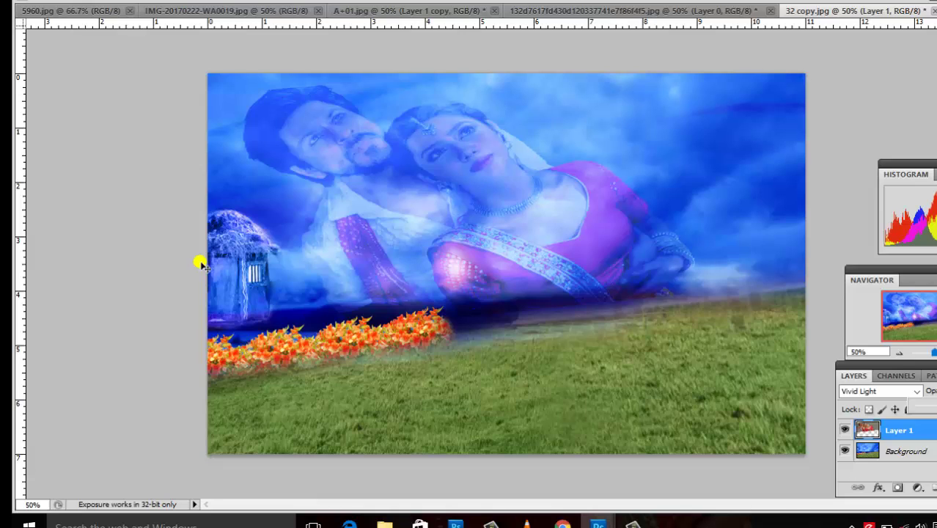
pyautogui.click(634, 525)
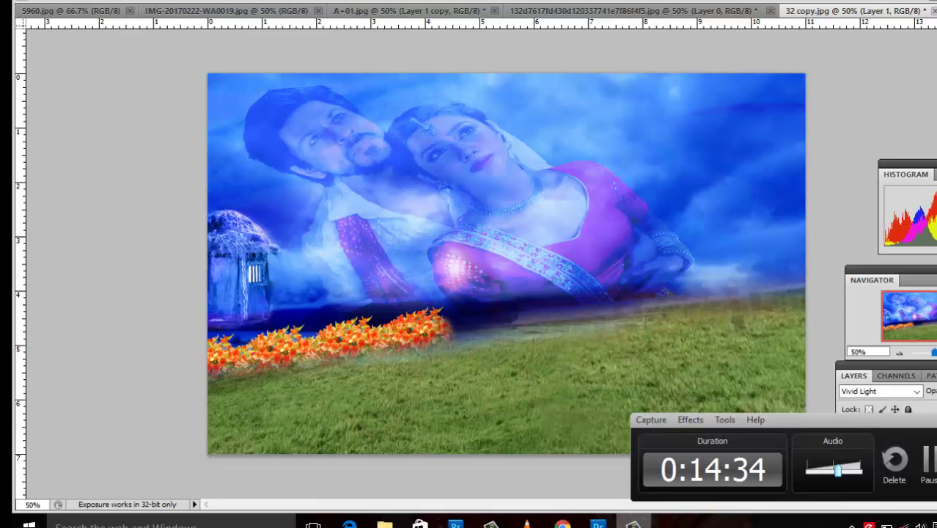